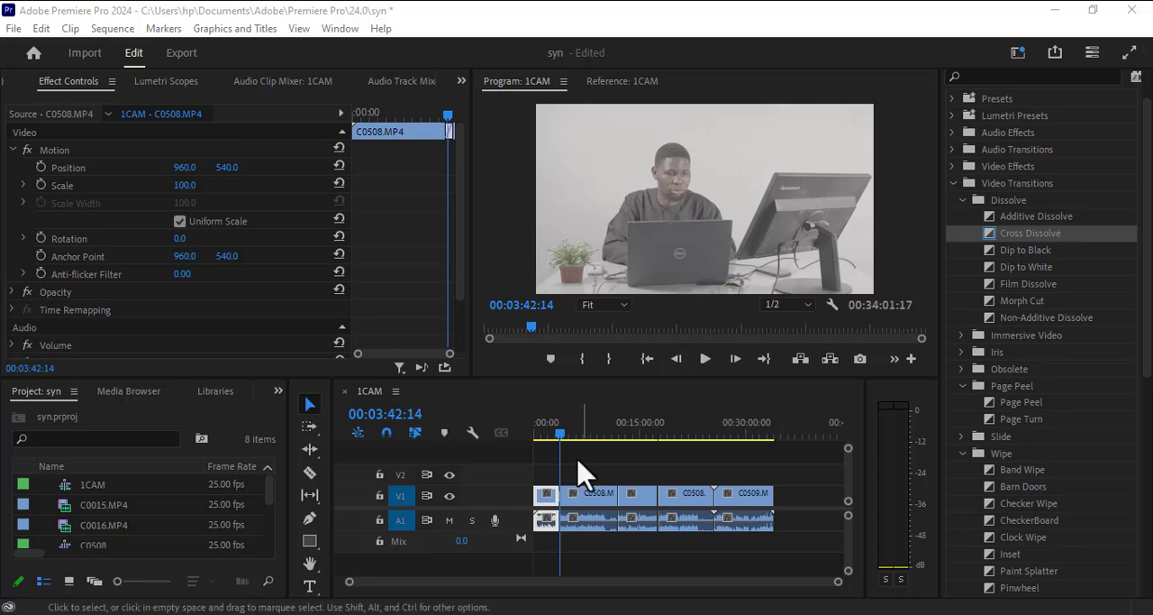
Switch to File Explorer and open the Music folder inside Downloads.
{"action": "left_click", "coordinate": [406, 614]}
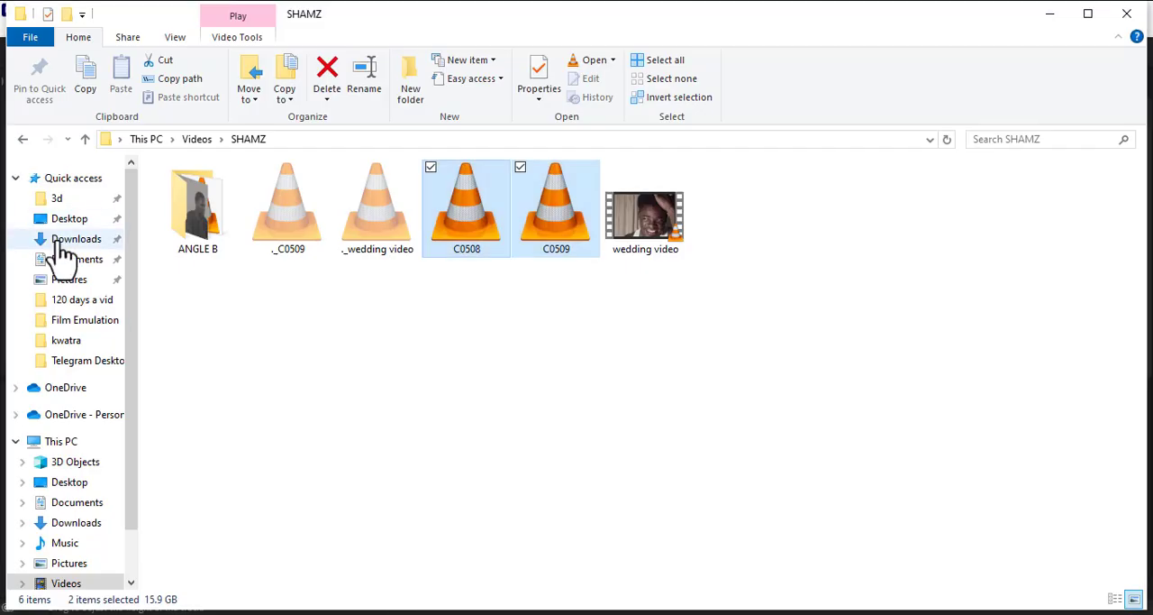
{"action": "left_click", "coordinate": [65, 240]}
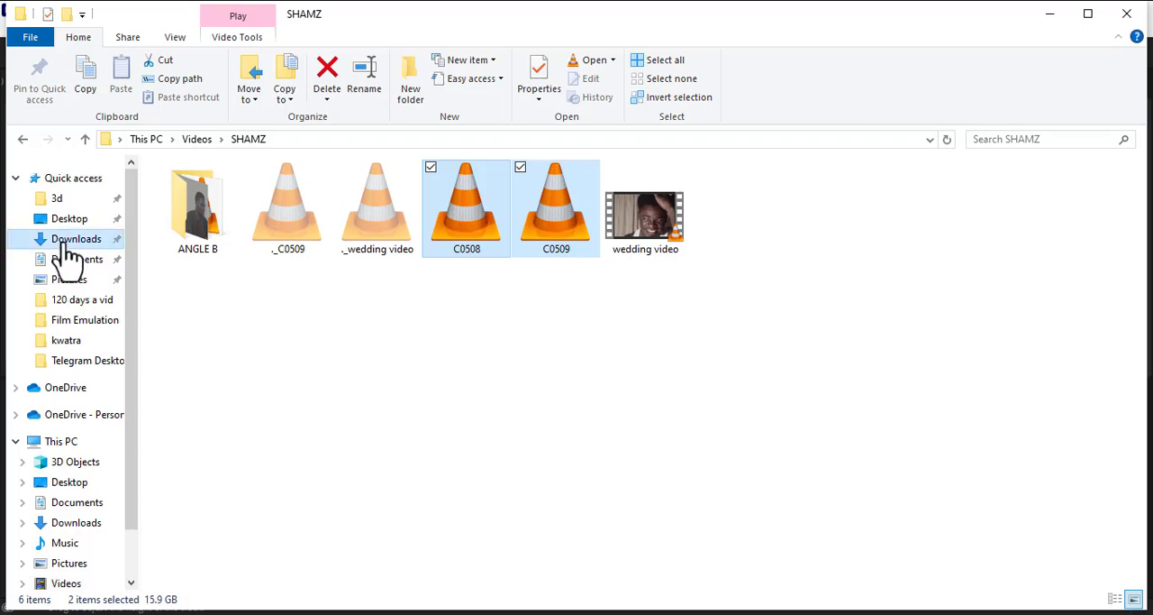
{"action": "scroll", "coordinate": [307, 369], "scroll_direction": "down", "scroll_amount": 6}
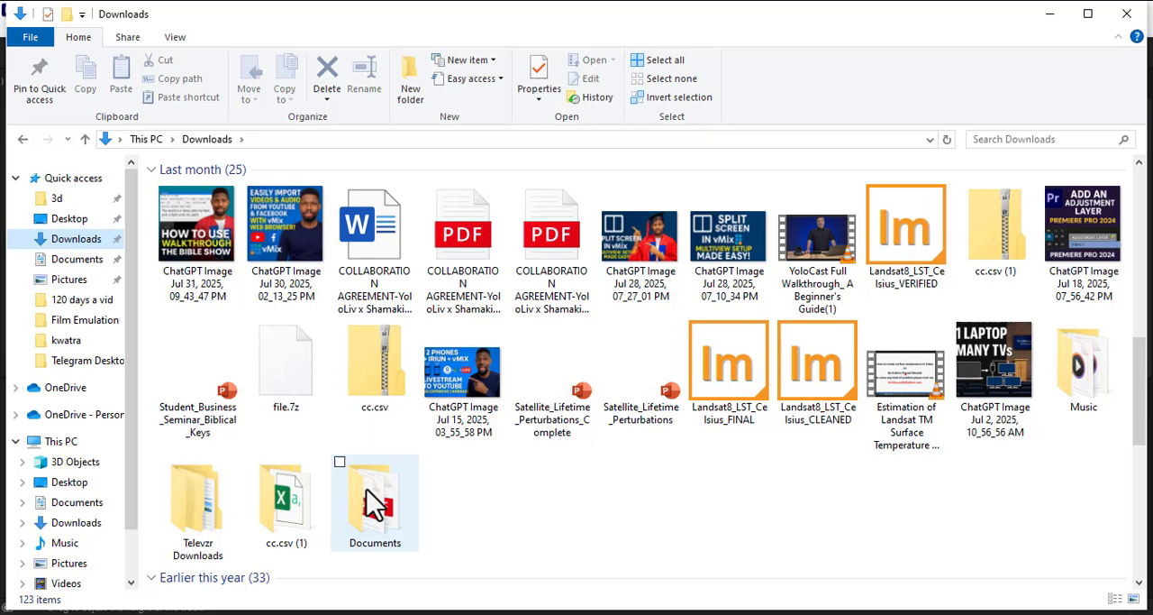
{"action": "left_click", "coordinate": [382, 396]}
{"action": "key", "text": "m"}
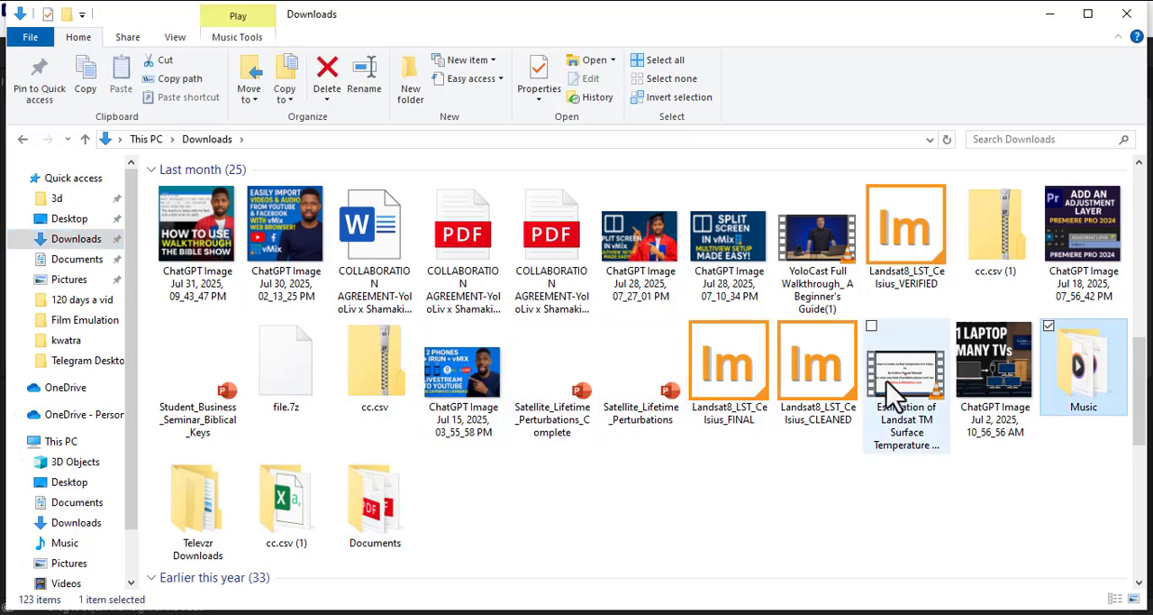
{"action": "double_click", "coordinate": [1101, 380]}
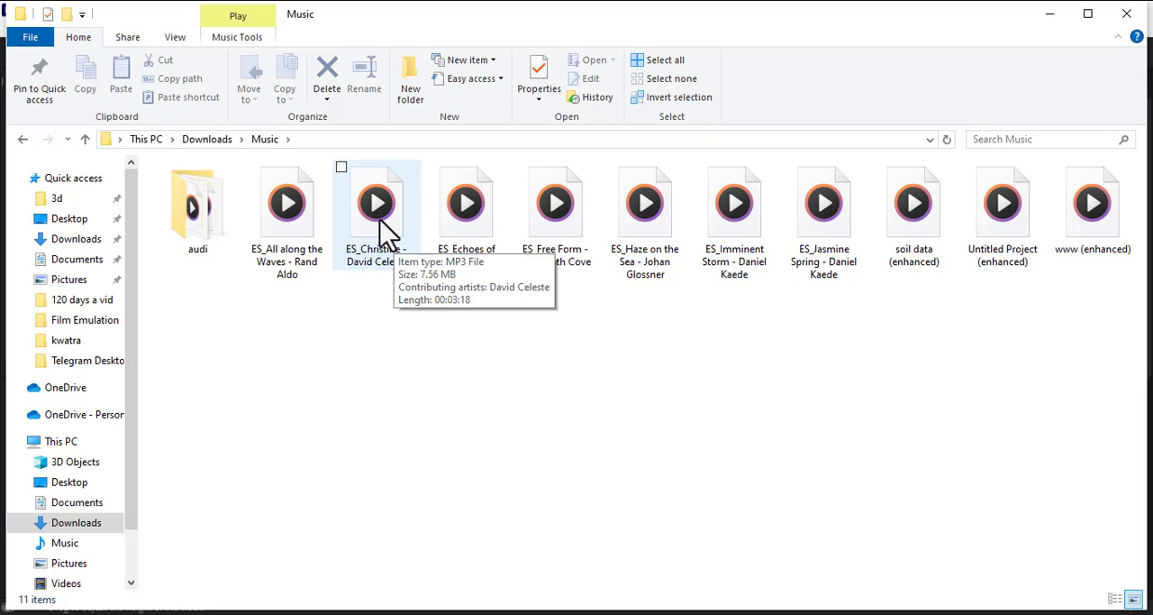
{"action": "double_click", "coordinate": [202, 214]}
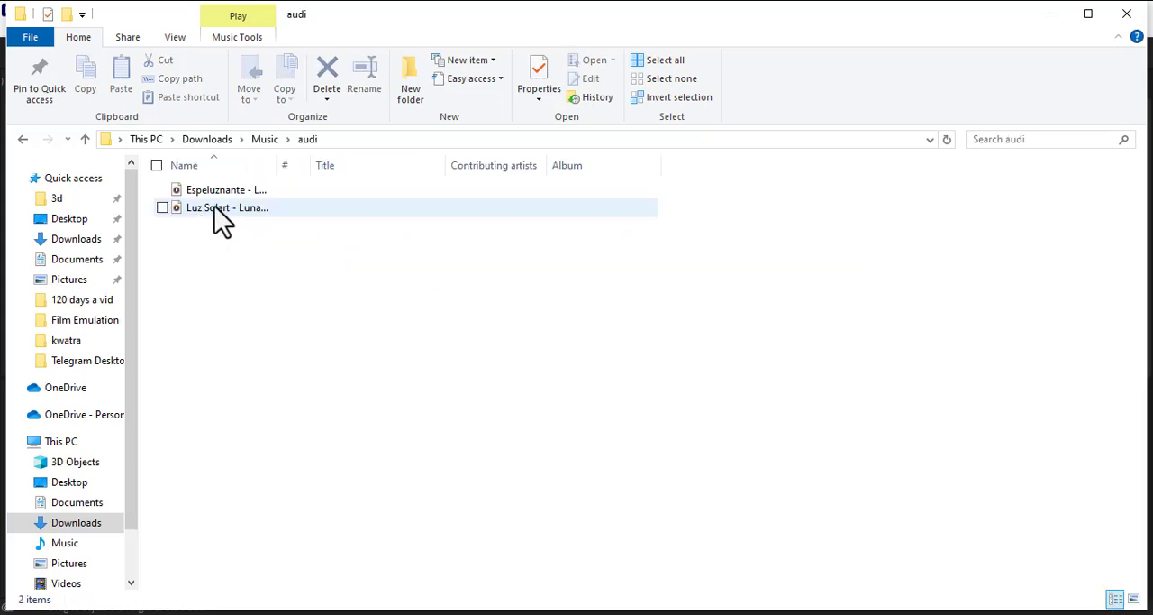
{"action": "left_click", "coordinate": [264, 139]}
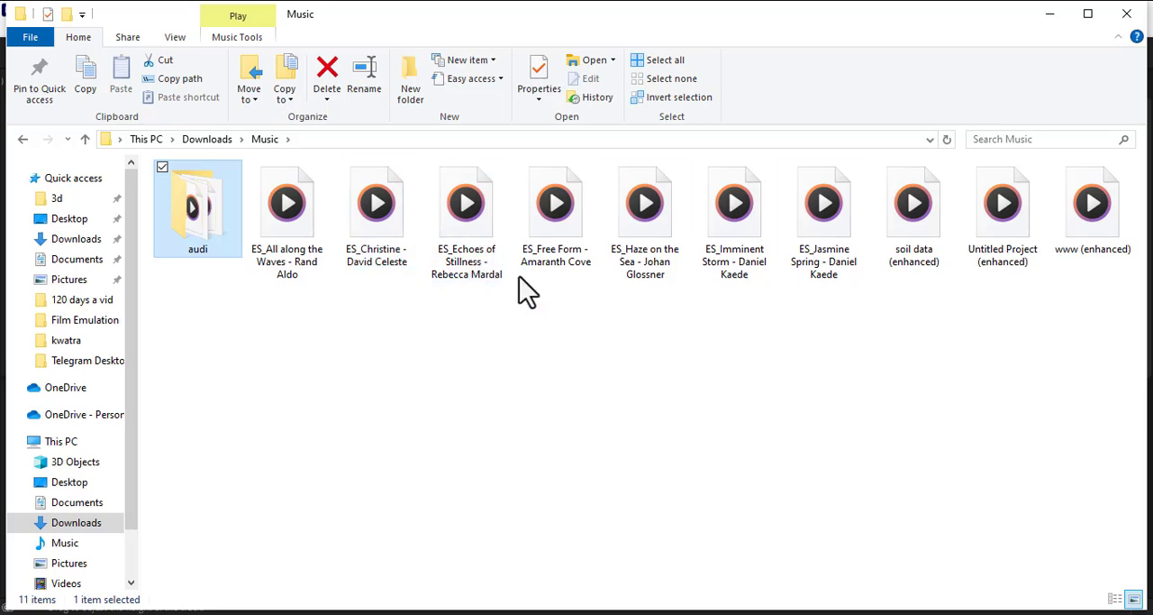
Try to place the ES_Christine music file on audio track A1 at the playhead.
{"action": "left_click", "coordinate": [379, 227]}
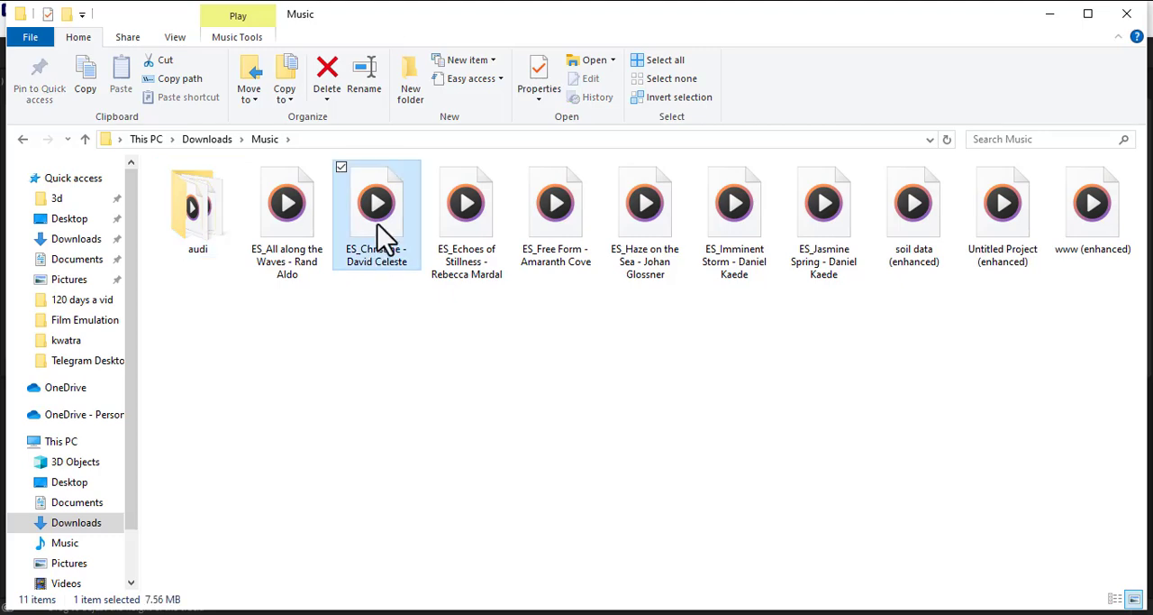
{"action": "left_click_drag", "start_coordinate": [388, 252], "coordinate": [562, 531]}
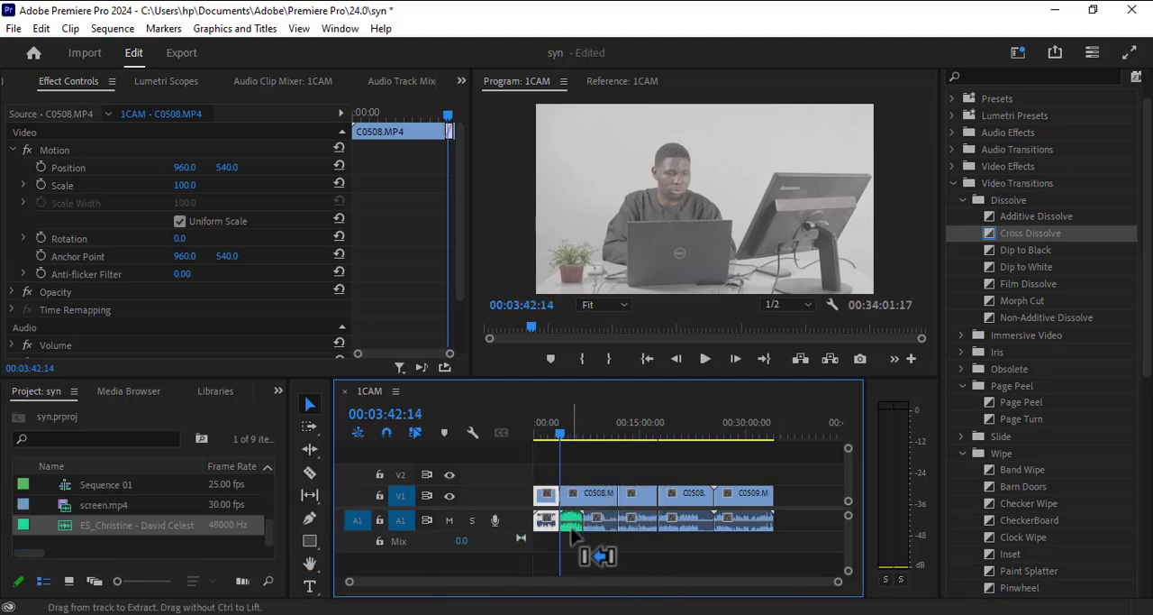
{"action": "key", "text": "ctrl+z"}
{"action": "key", "text": "alt+Tab"}
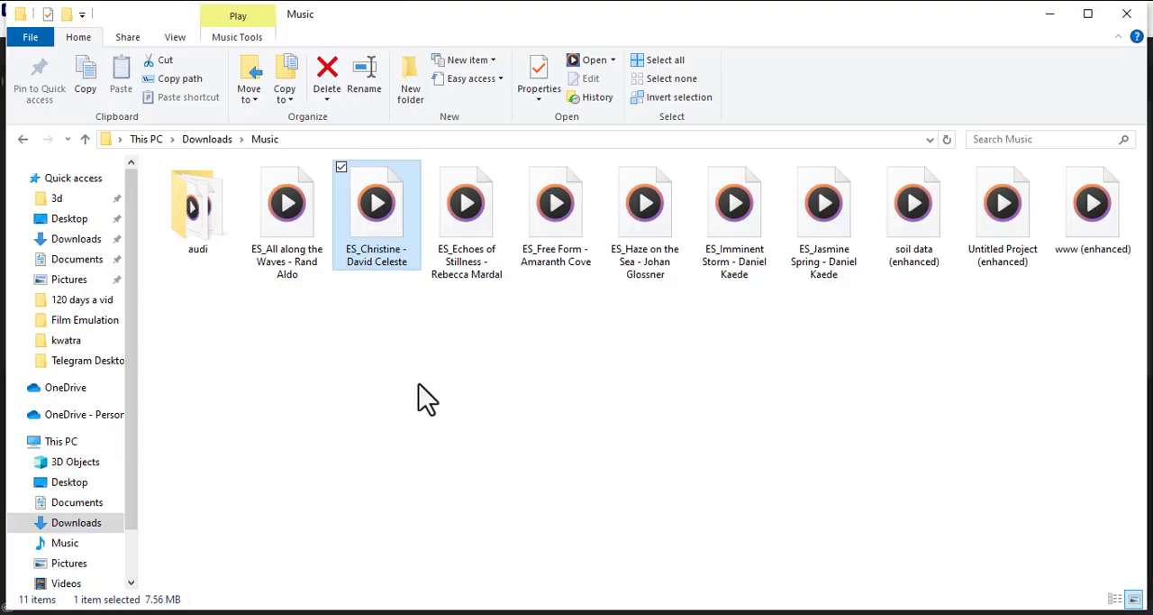
{"action": "left_click_drag", "start_coordinate": [394, 258], "coordinate": [638, 590]}
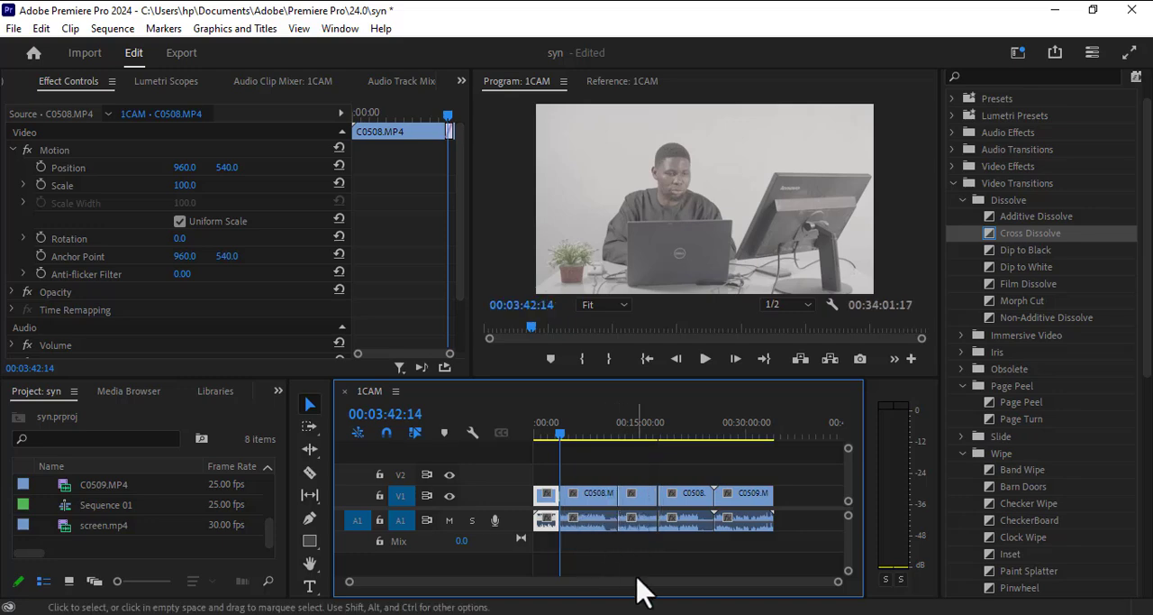
{"action": "left_click", "coordinate": [637, 568]}
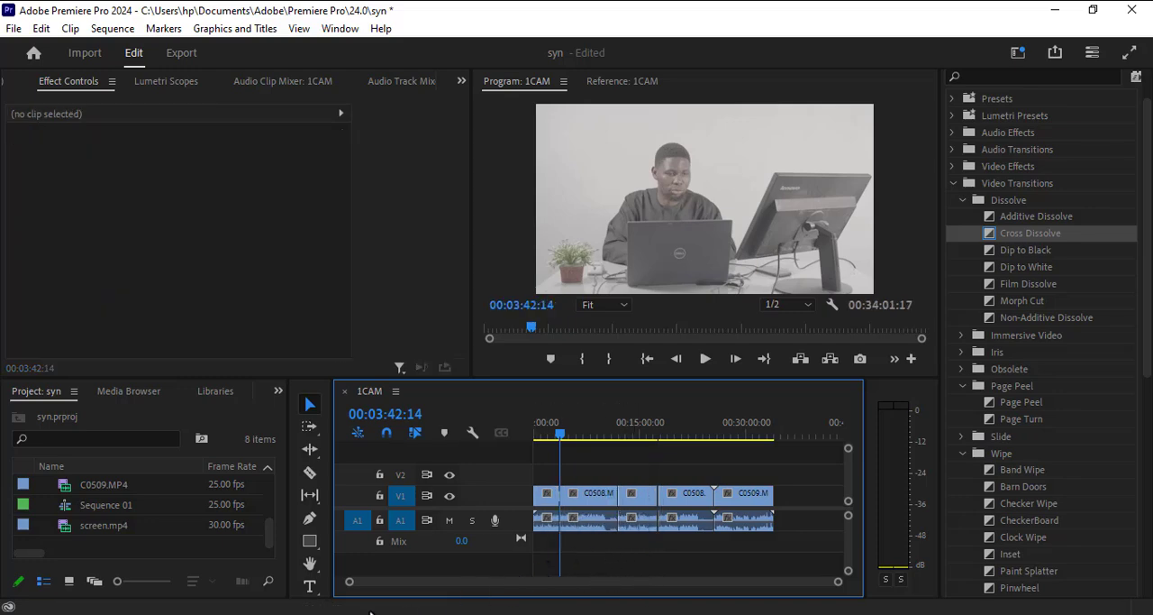
Add the ES_Christine music file from the Music folder to audio track A2 at the sequence start and preview it.
{"action": "key", "text": "alt+Tab"}
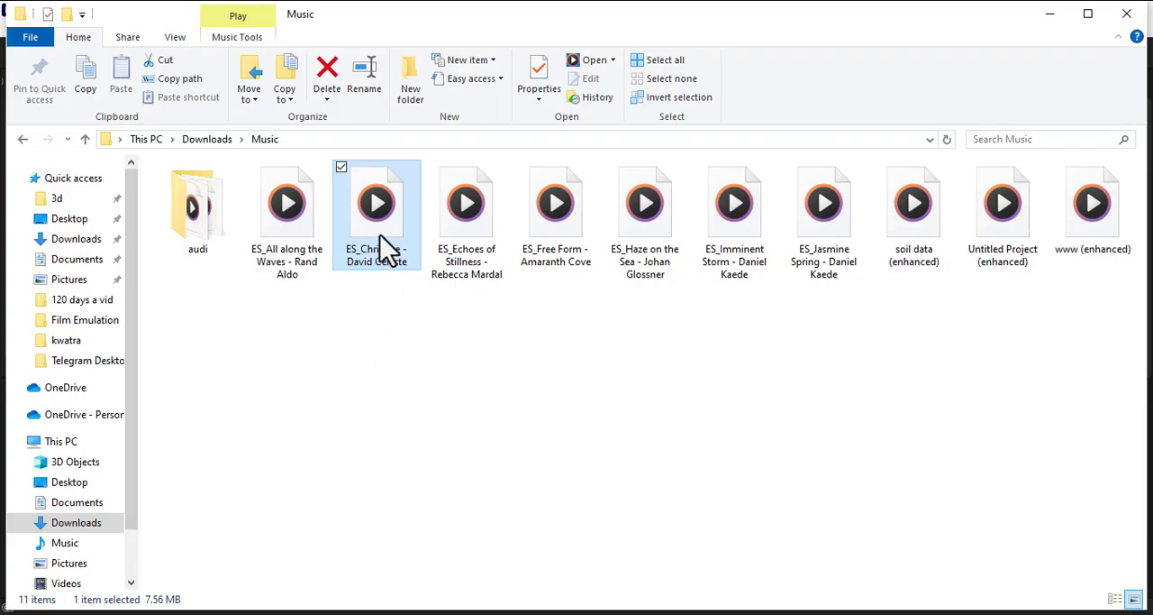
{"action": "left_click_drag", "start_coordinate": [387, 247], "coordinate": [540, 567]}
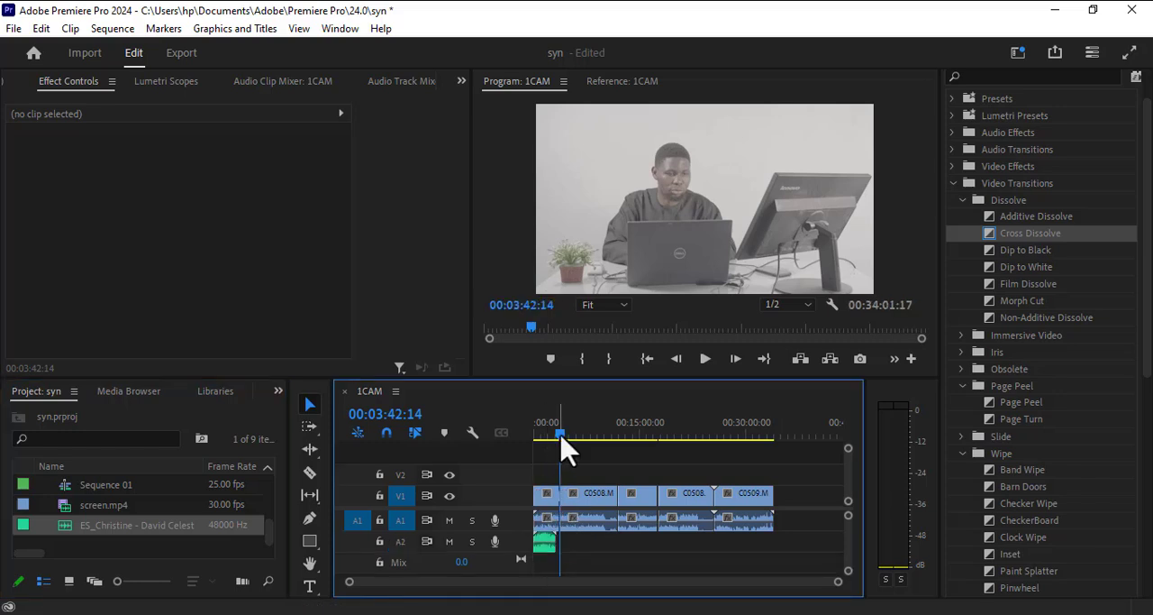
{"action": "left_click_drag", "start_coordinate": [560, 434], "coordinate": [503, 458]}
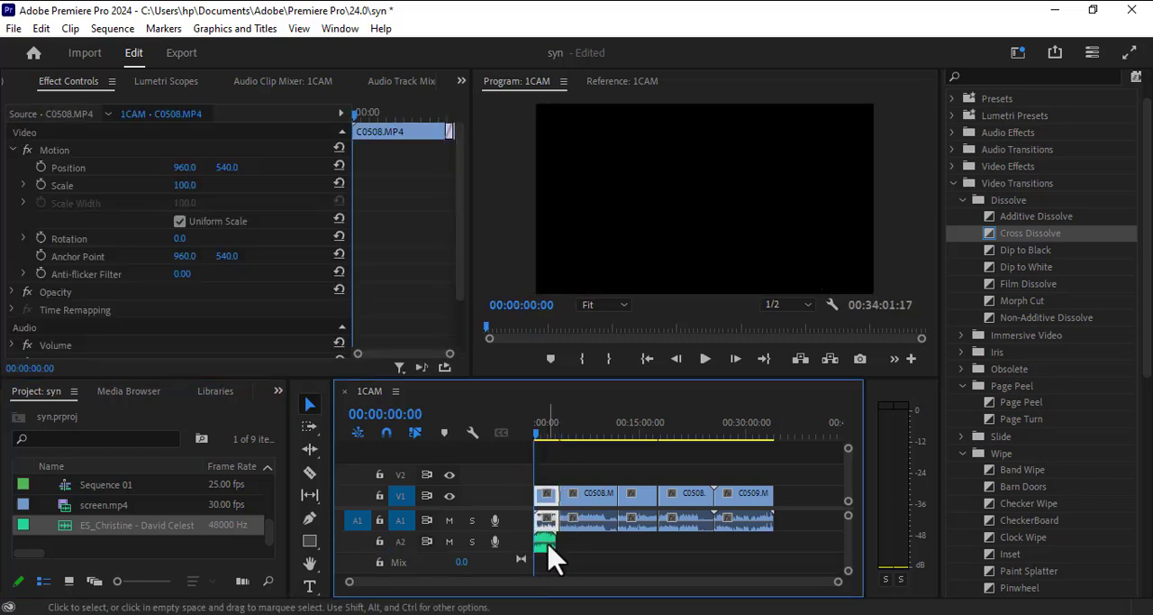
{"action": "left_click_drag", "start_coordinate": [560, 541], "coordinate": [555, 551]}
{"action": "left_click", "coordinate": [546, 540]}
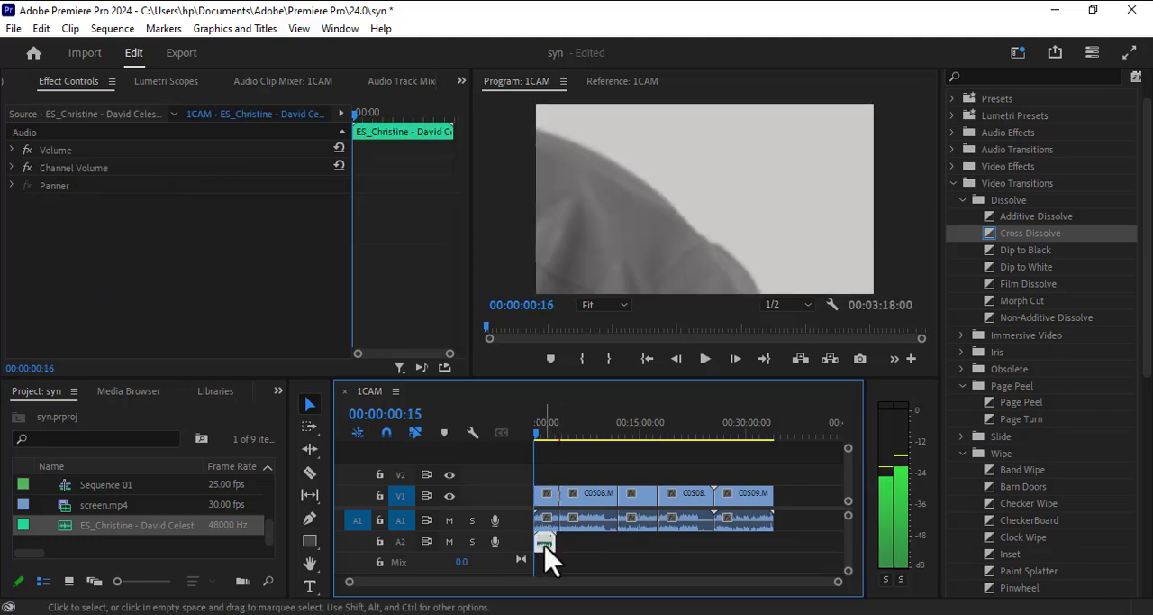
{"action": "key", "text": "space"}
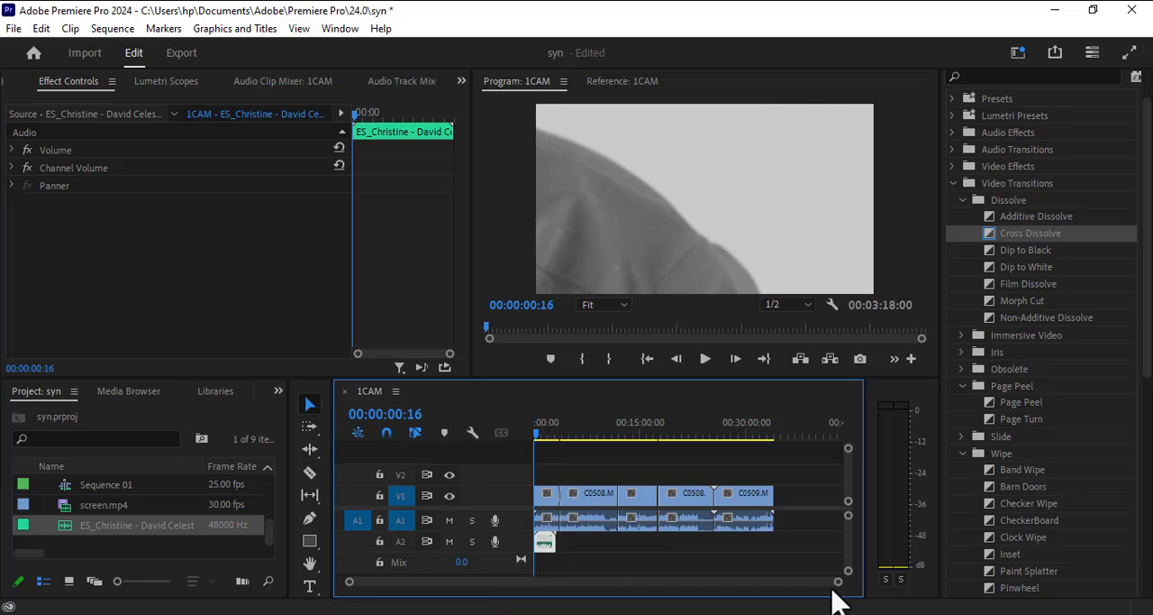
Split the music clip on A2 at 00:01:00:00 with the Razor tool.
{"action": "left_click_drag", "start_coordinate": [834, 580], "coordinate": [591, 582]}
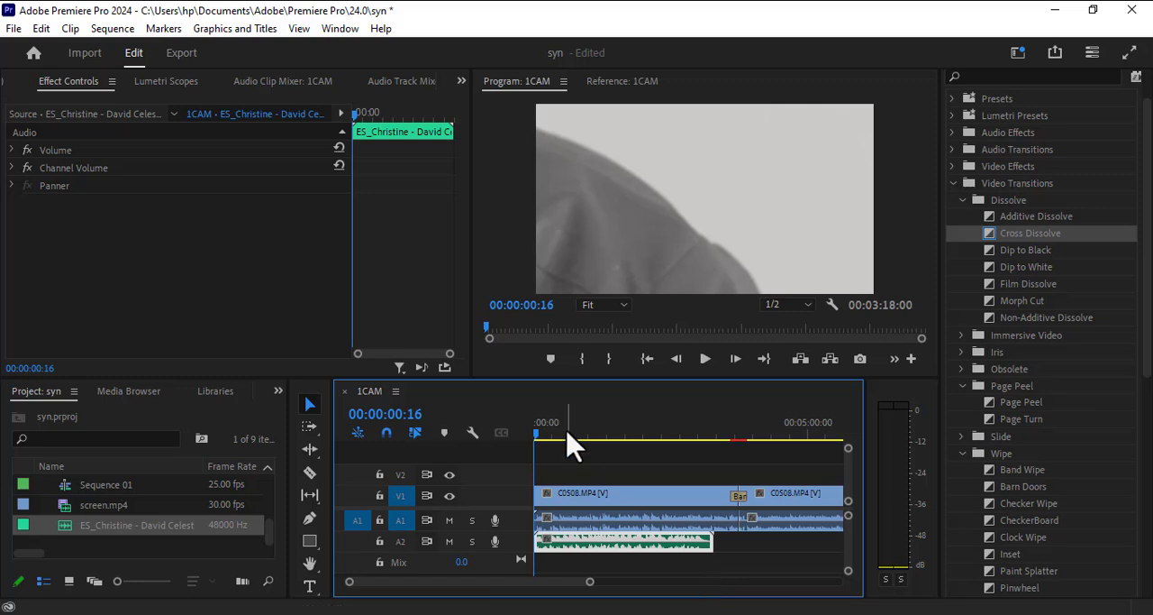
{"action": "left_click_drag", "start_coordinate": [537, 446], "coordinate": [589, 442]}
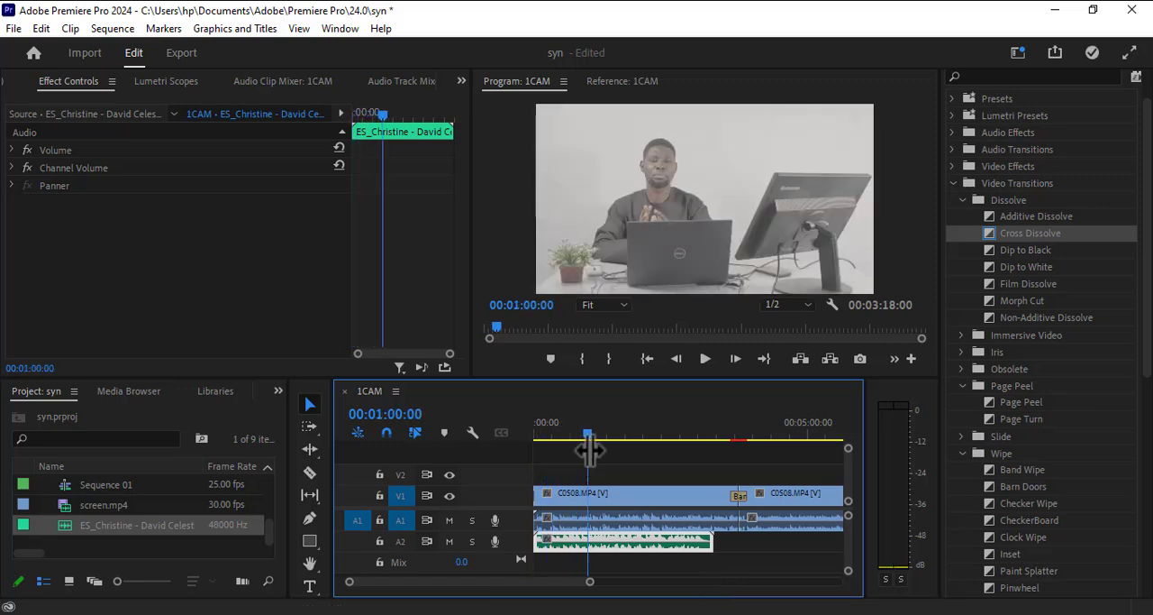
{"action": "left_click", "coordinate": [310, 473]}
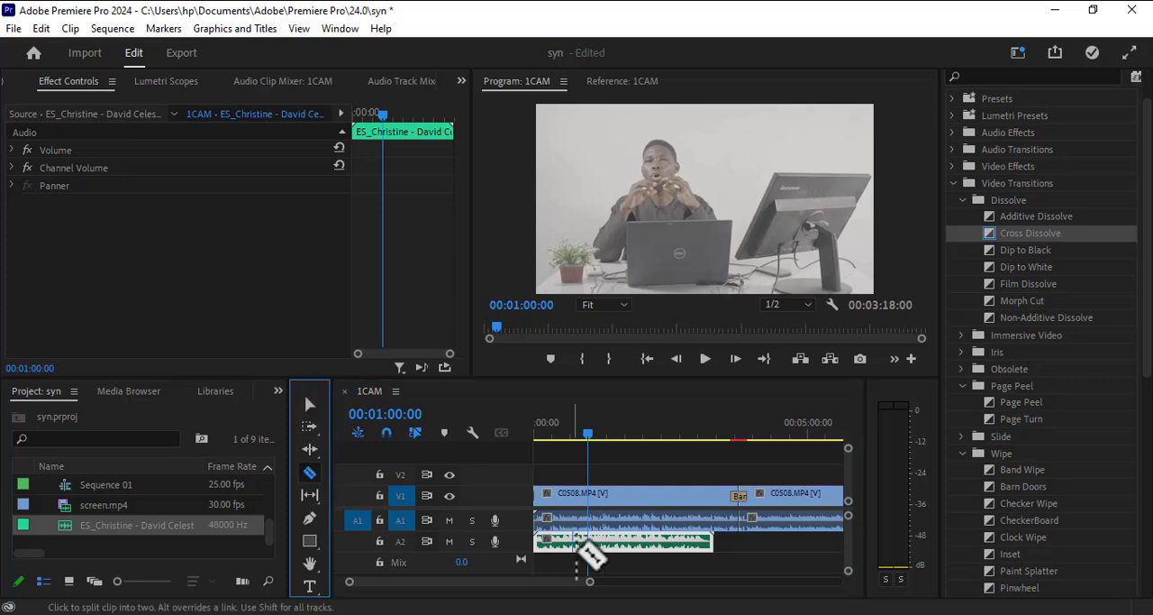
{"action": "left_click", "coordinate": [591, 541]}
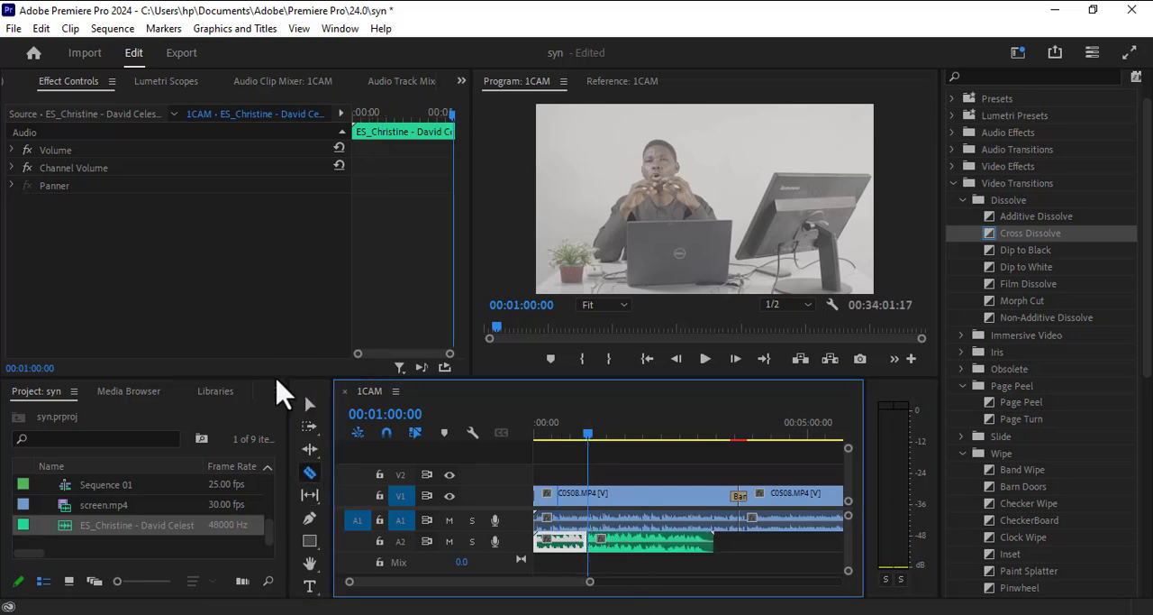
{"action": "left_click", "coordinate": [310, 404]}
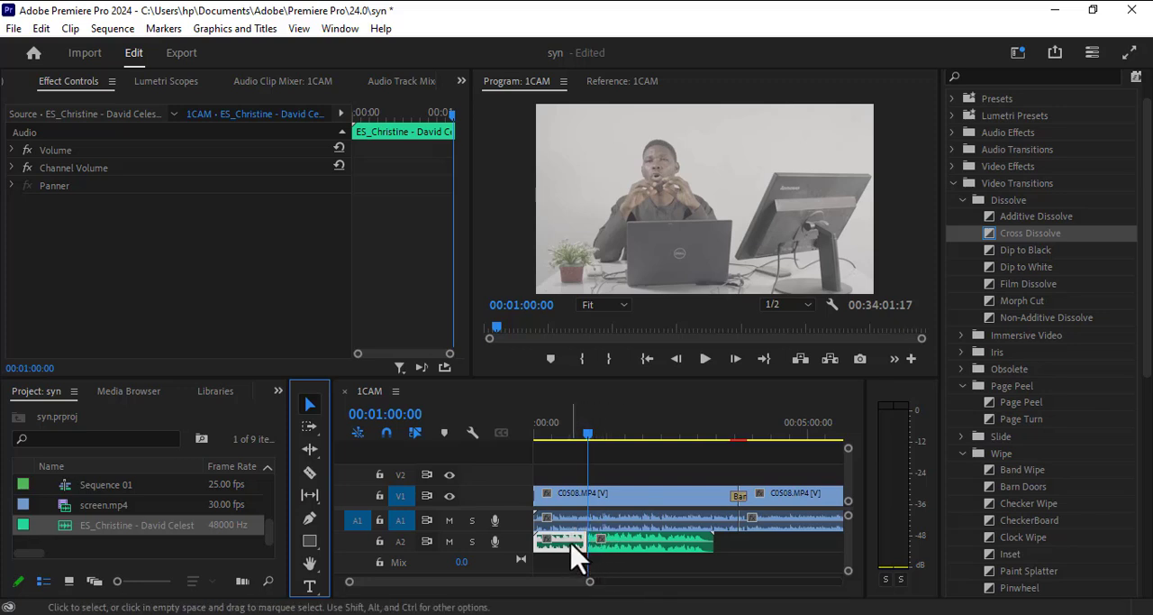
Move the opening one-minute music segment to the end of the other piece on A2 and duplicate the segments end to end.
{"action": "left_click_drag", "start_coordinate": [572, 543], "coordinate": [659, 545]}
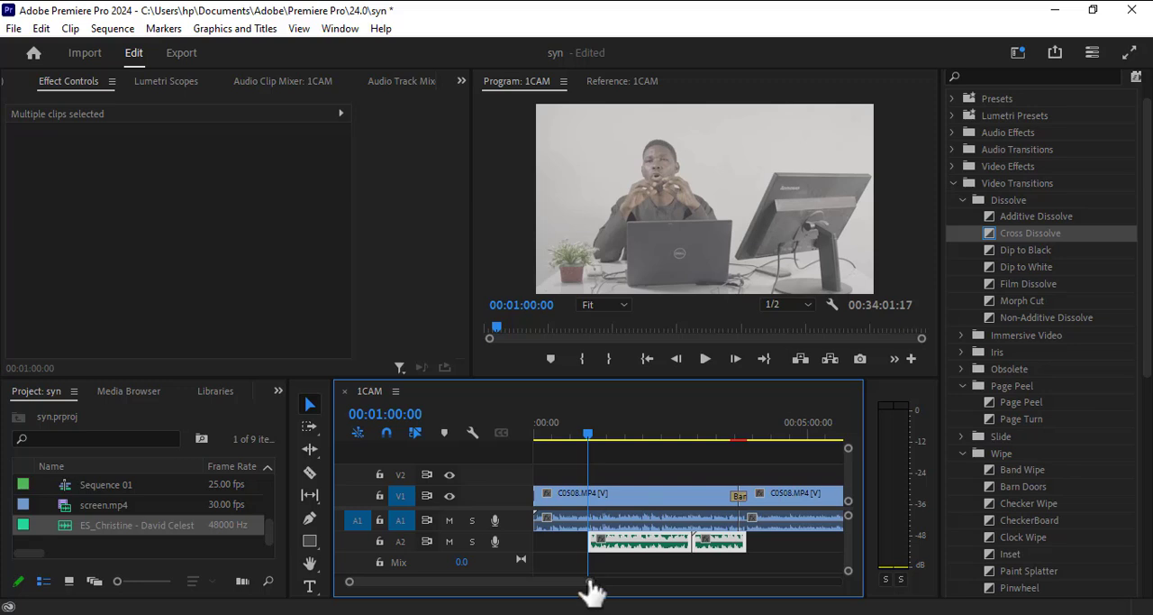
{"action": "left_click_drag", "start_coordinate": [590, 583], "coordinate": [682, 584]}
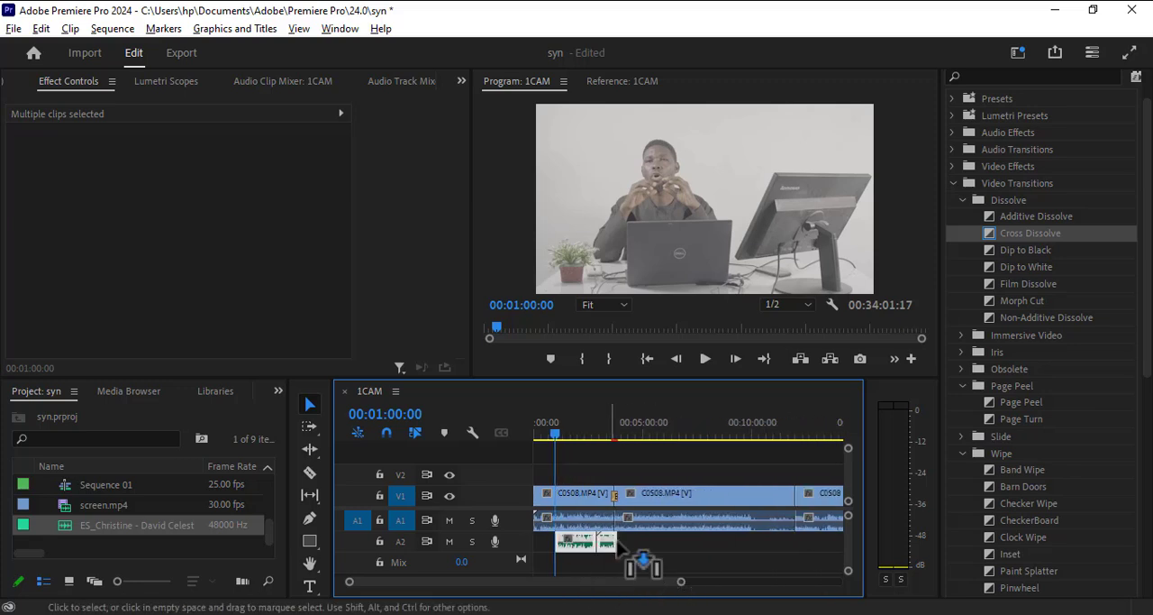
{"action": "left_click_drag", "start_coordinate": [614, 545], "coordinate": [569, 537]}
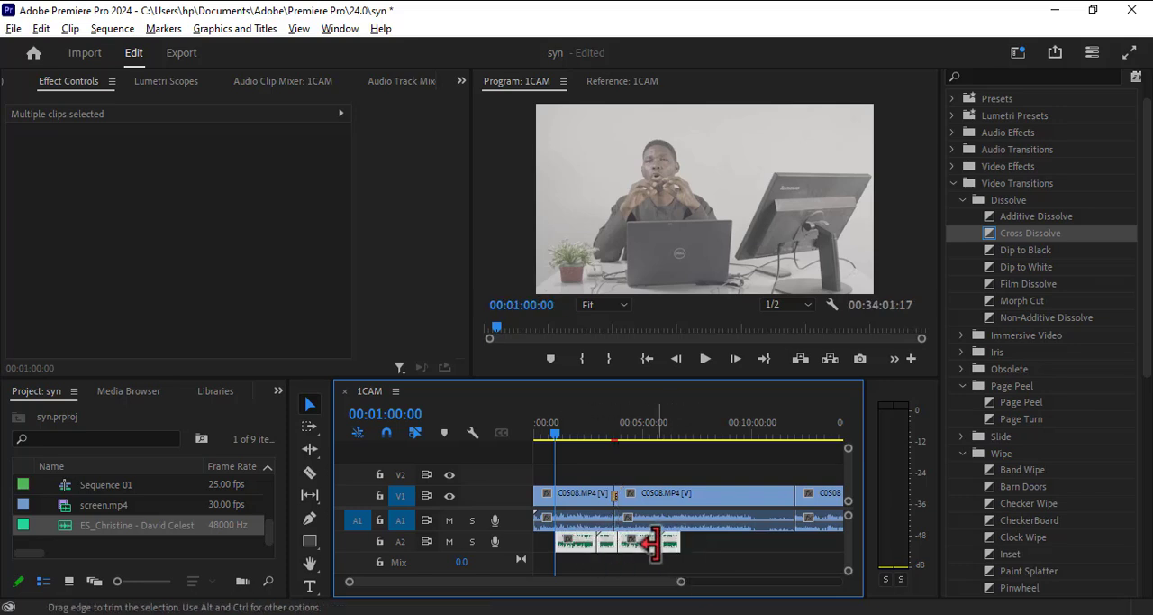
{"action": "left_click_drag", "start_coordinate": [645, 552], "coordinate": [756, 551]}
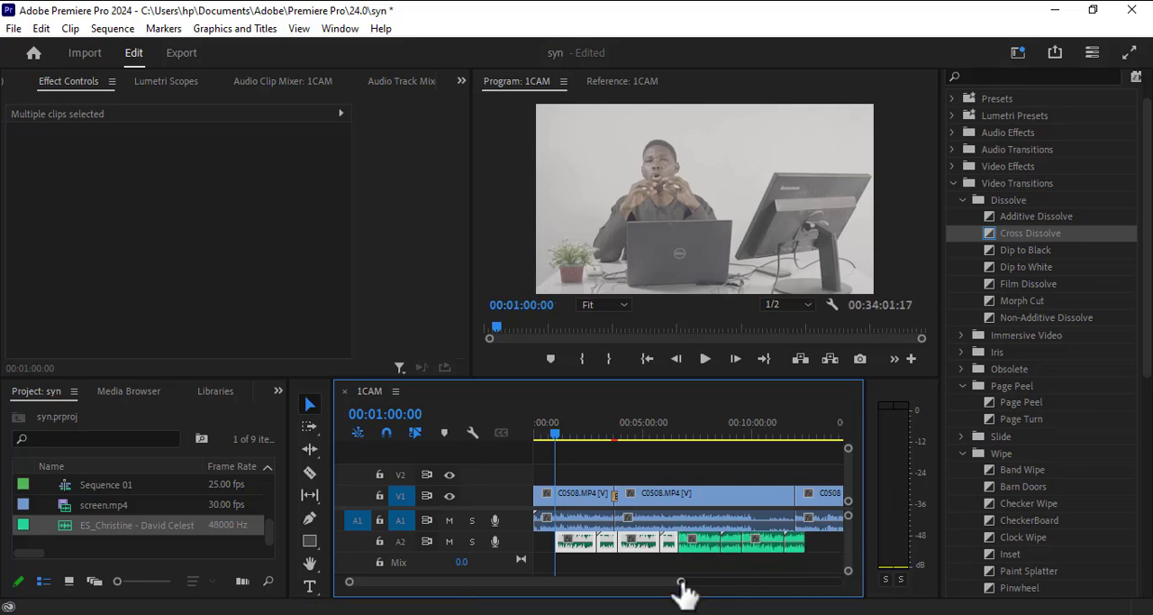
Duplicate the whole run of music segments on A2 past the end of the video and shift it to the sequence start.
{"action": "left_click_drag", "start_coordinate": [682, 584], "coordinate": [844, 600]}
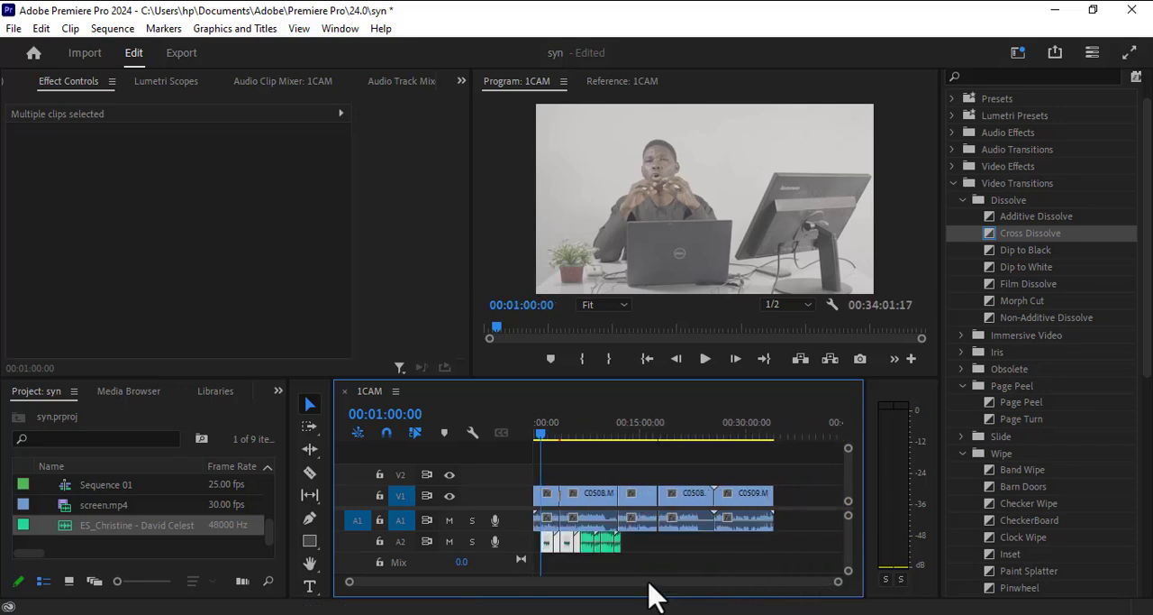
{"action": "left_click_drag", "start_coordinate": [627, 568], "coordinate": [690, 582]}
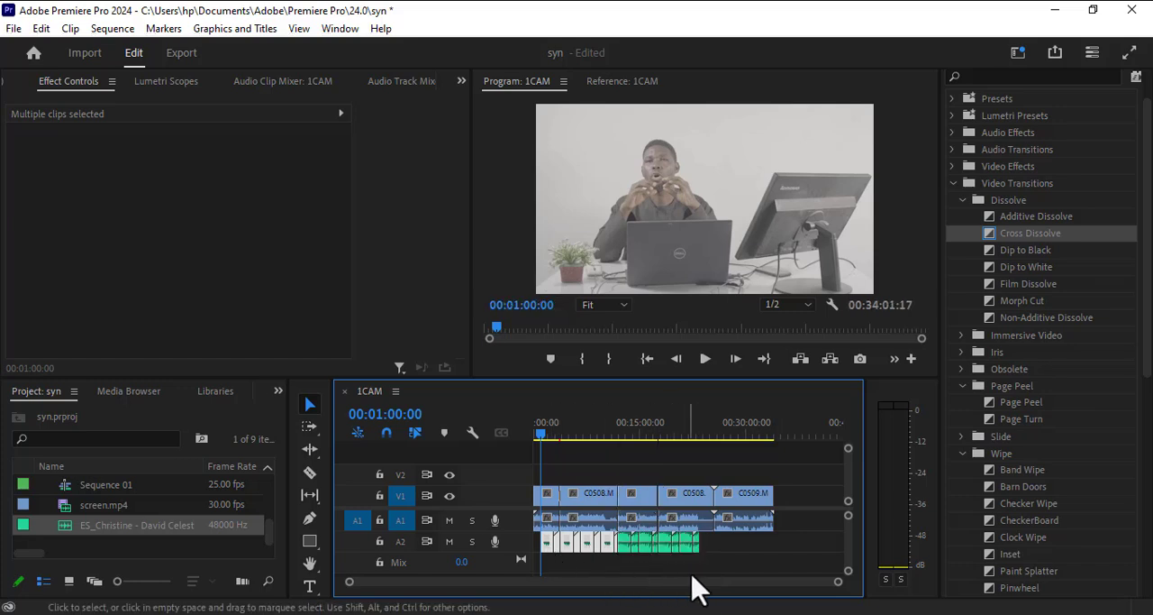
{"action": "left_click_drag", "start_coordinate": [711, 564], "coordinate": [535, 548]}
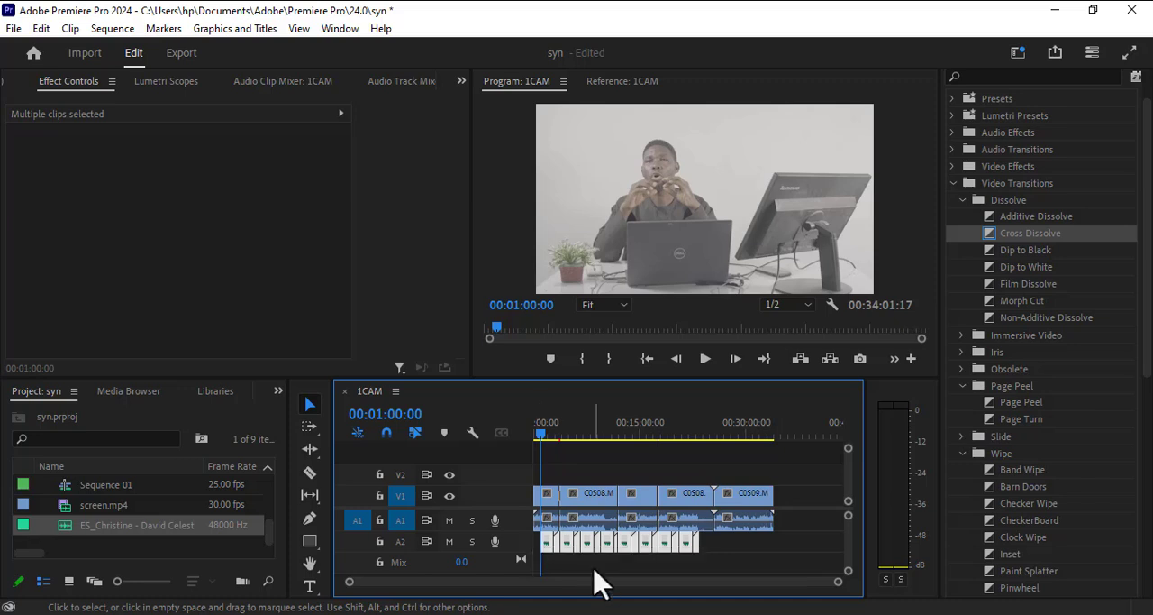
{"action": "left_click_drag", "start_coordinate": [611, 558], "coordinate": [774, 558]}
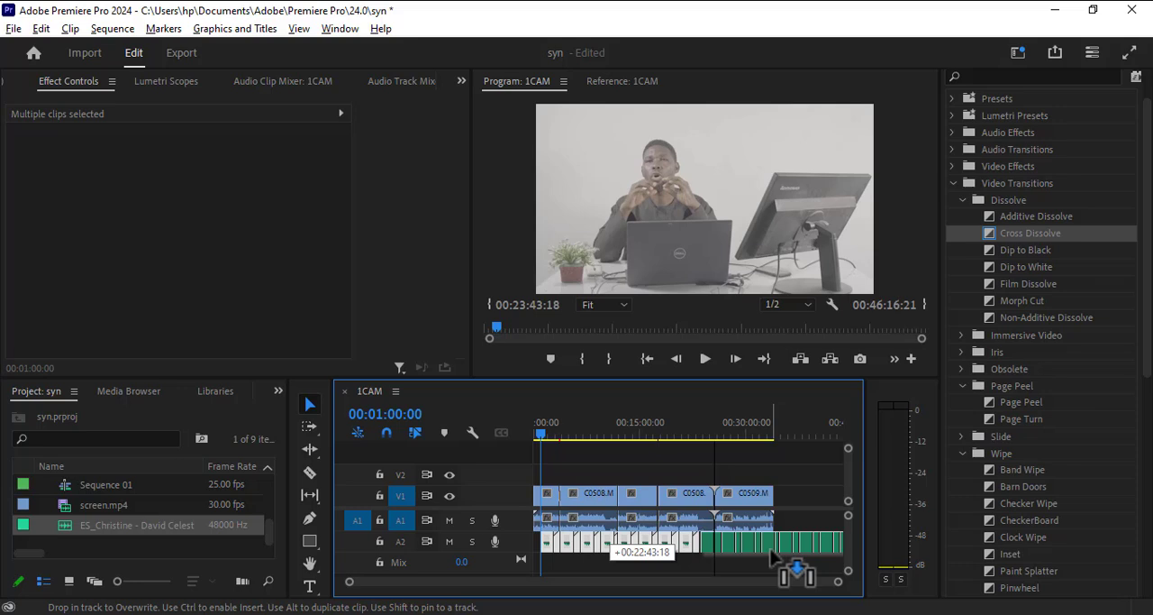
{"action": "left_click_drag", "start_coordinate": [773, 558], "coordinate": [584, 548]}
Remove the surplus music on A2 that extends beyond the end of the video.
{"action": "left_click", "coordinate": [772, 571]}
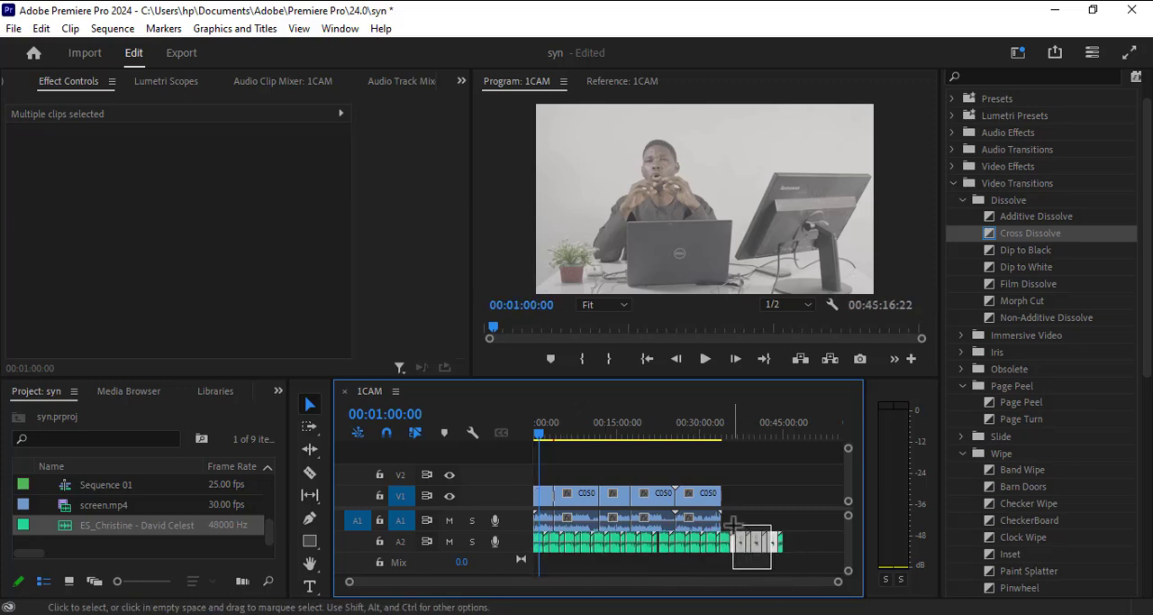
{"action": "key", "text": "Delete"}
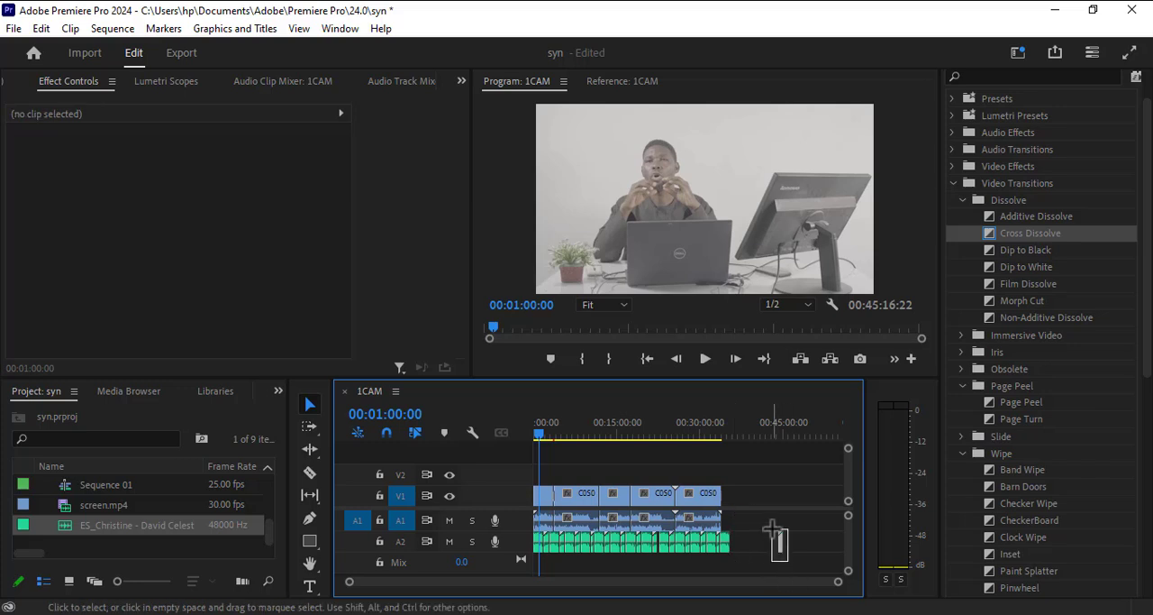
{"action": "left_click_drag", "start_coordinate": [773, 529], "coordinate": [772, 529]}
{"action": "key", "text": "Delete"}
{"action": "left_click", "coordinate": [727, 544]}
{"action": "key", "text": "Delete"}
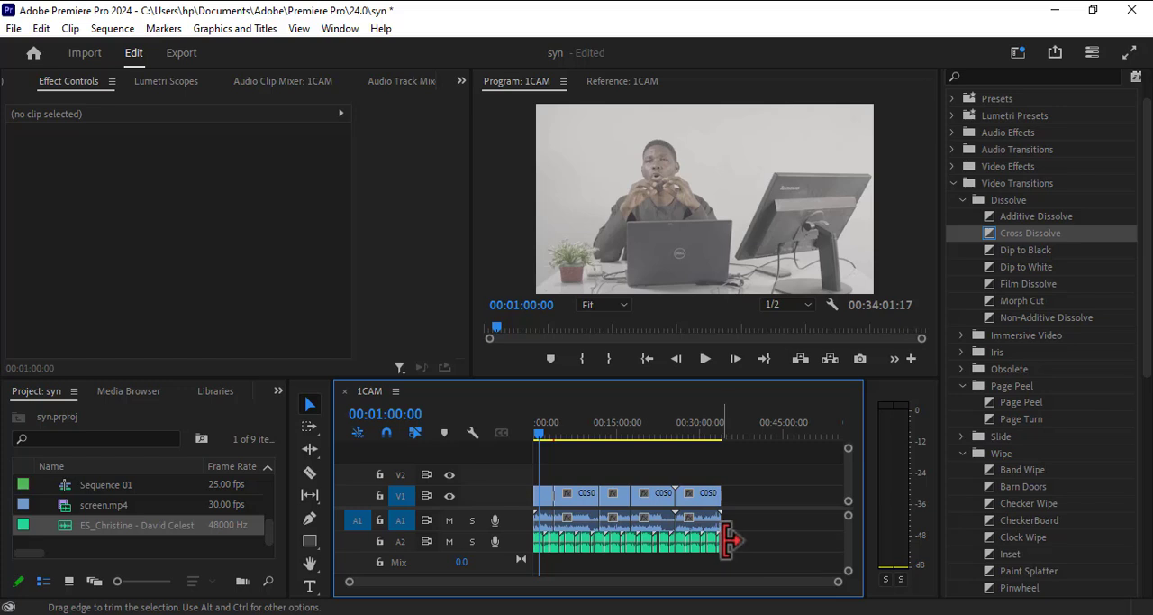
Lower the gain of all the music segments on A2 by adjusting it by -30 dB.
{"action": "left_click_drag", "start_coordinate": [726, 541], "coordinate": [581, 539]}
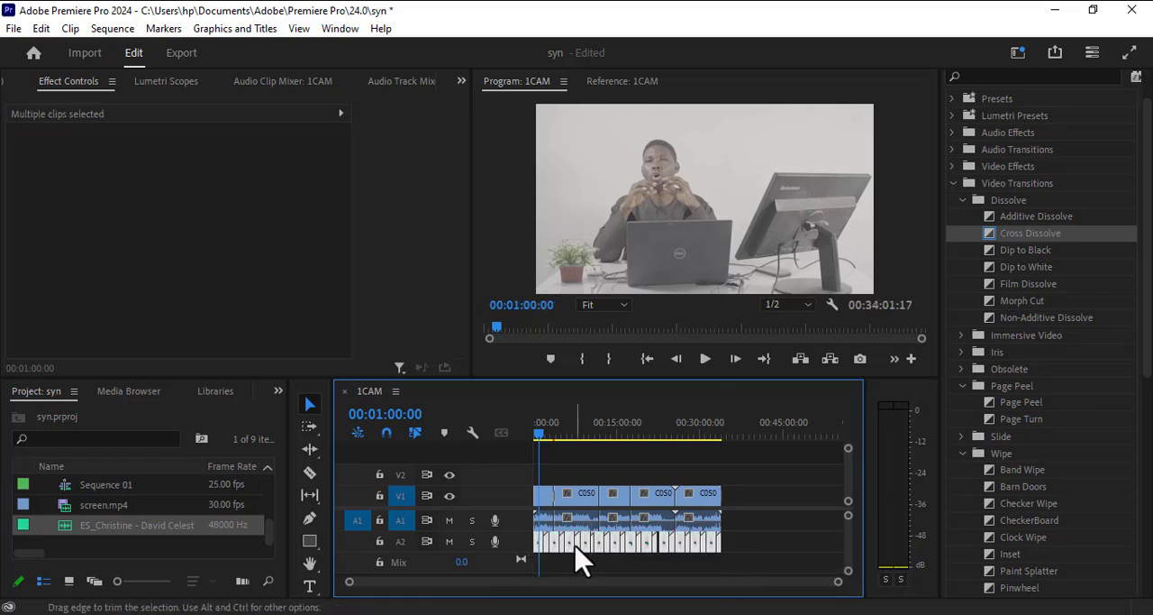
{"action": "right_click", "coordinate": [576, 546]}
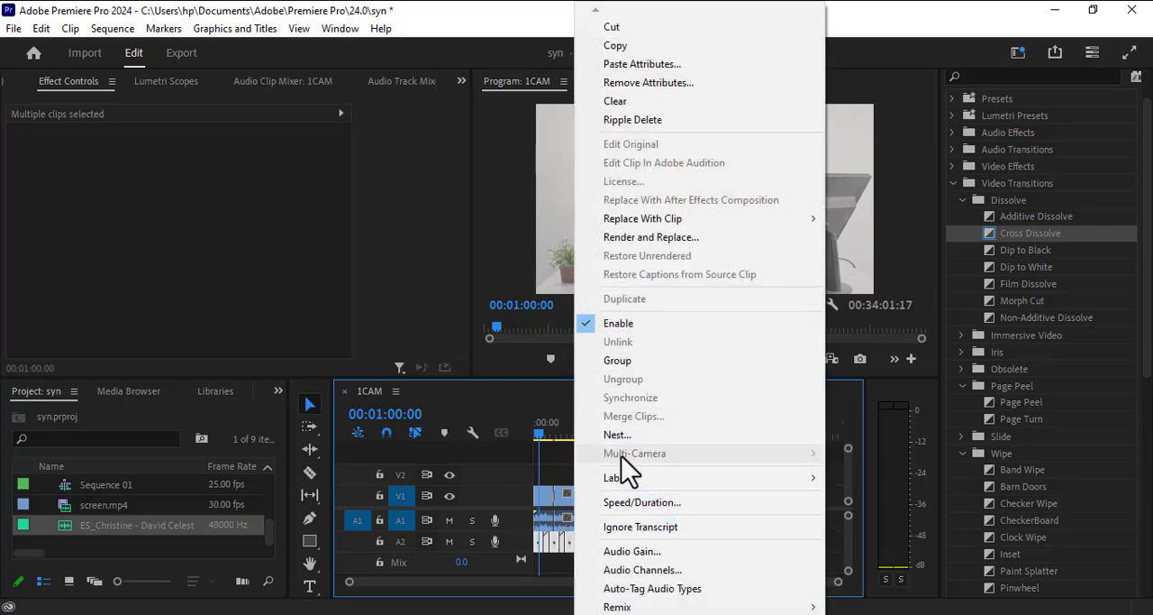
{"action": "left_click", "coordinate": [639, 555]}
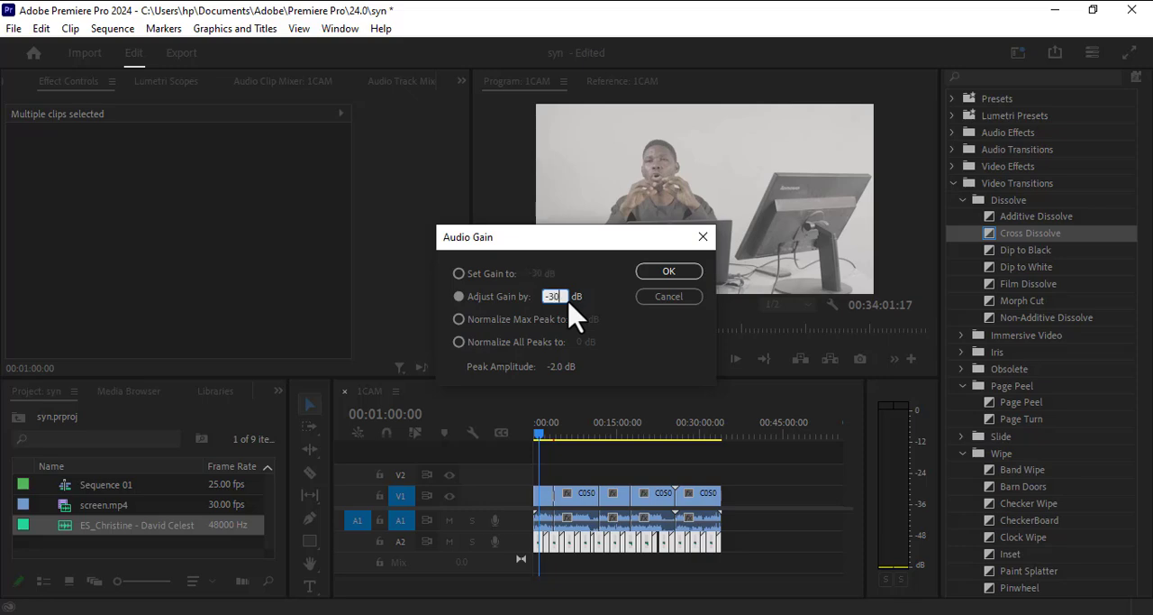
{"action": "left_click", "coordinate": [655, 275]}
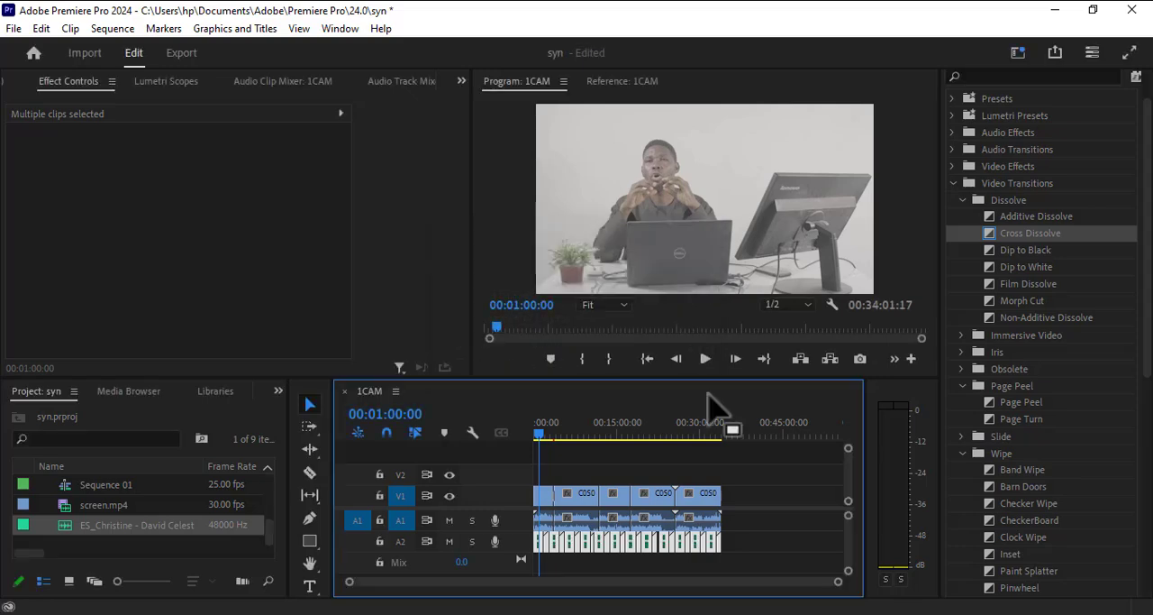
{"action": "right_click", "coordinate": [701, 540]}
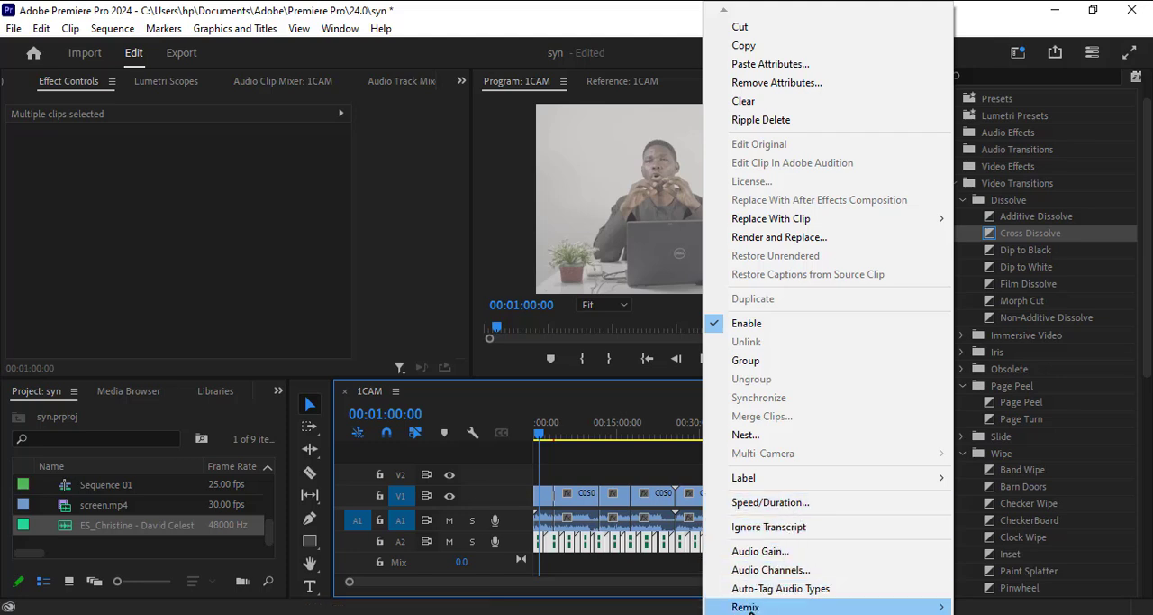
{"action": "mouse_move", "coordinate": [747, 608]}
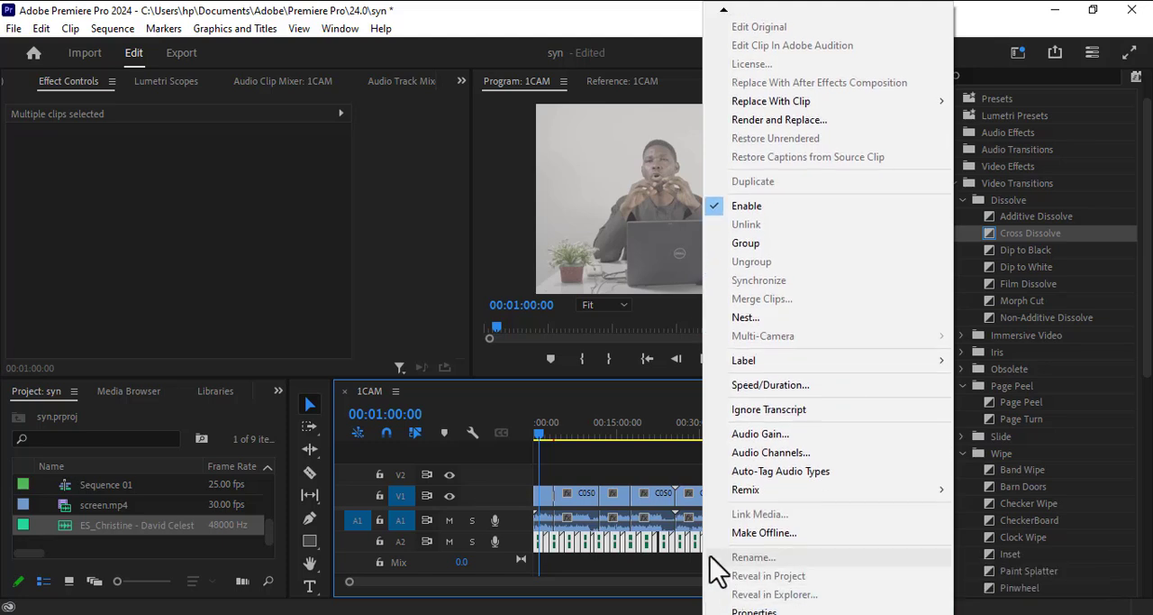
{"action": "left_click", "coordinate": [662, 550]}
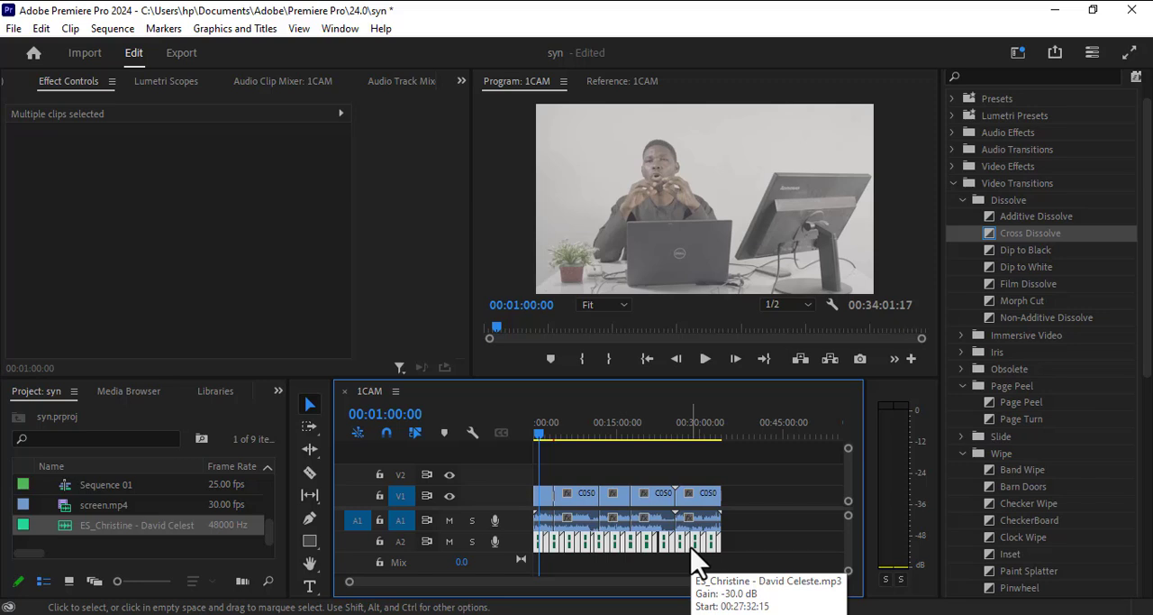
Delete all the music segments from A2 and undo the deletion.
{"action": "left_click_drag", "start_coordinate": [734, 561], "coordinate": [524, 539]}
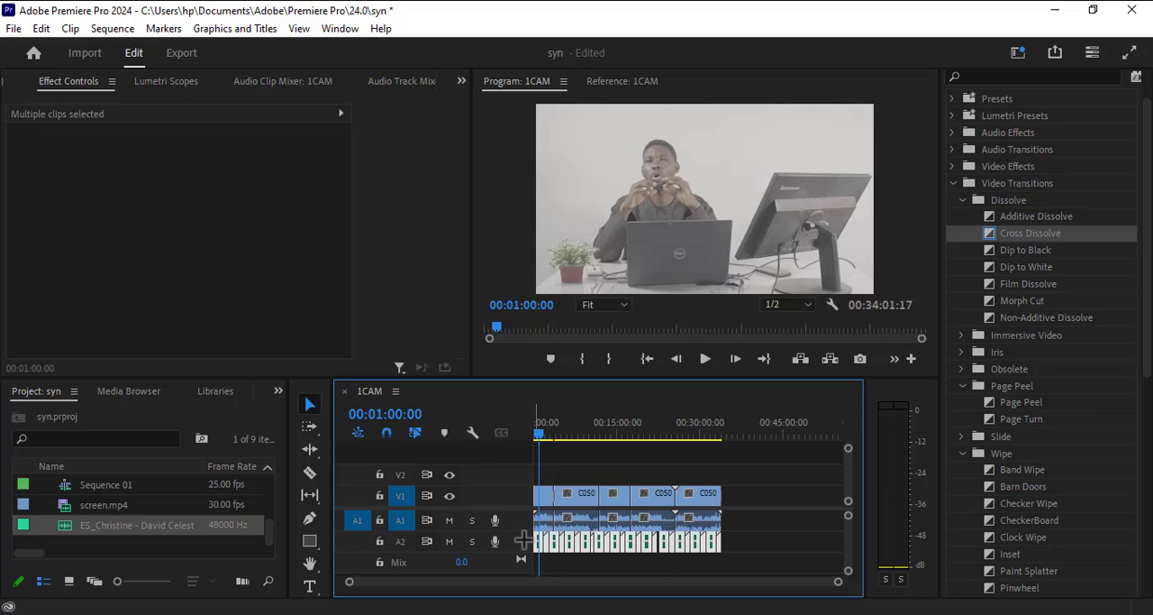
{"action": "key", "text": "Delete"}
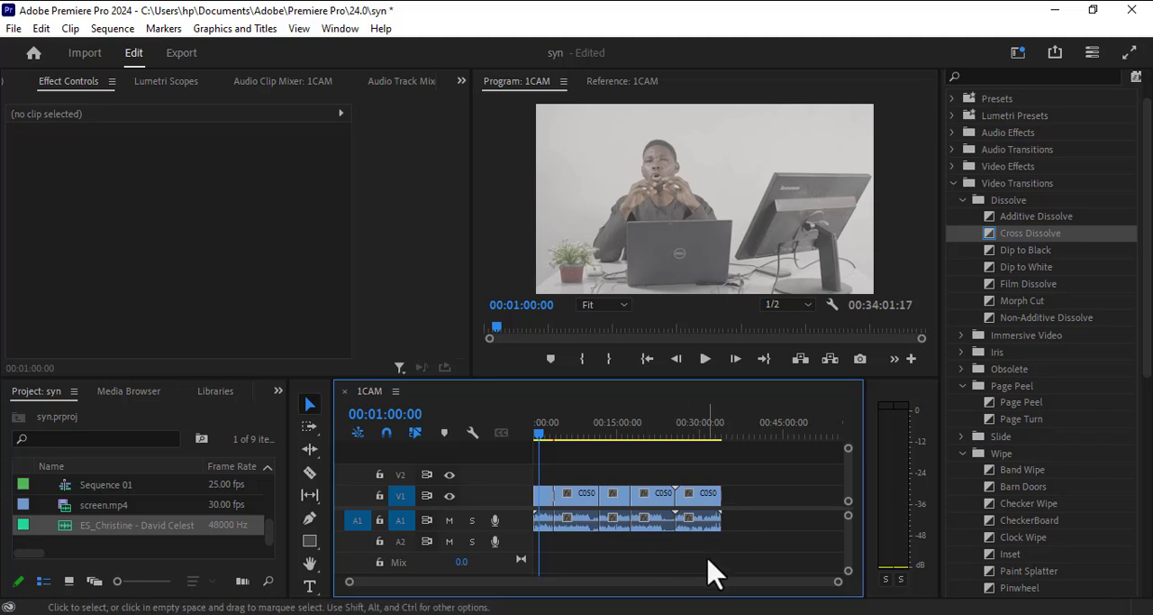
{"action": "key", "text": "ctrl+z"}
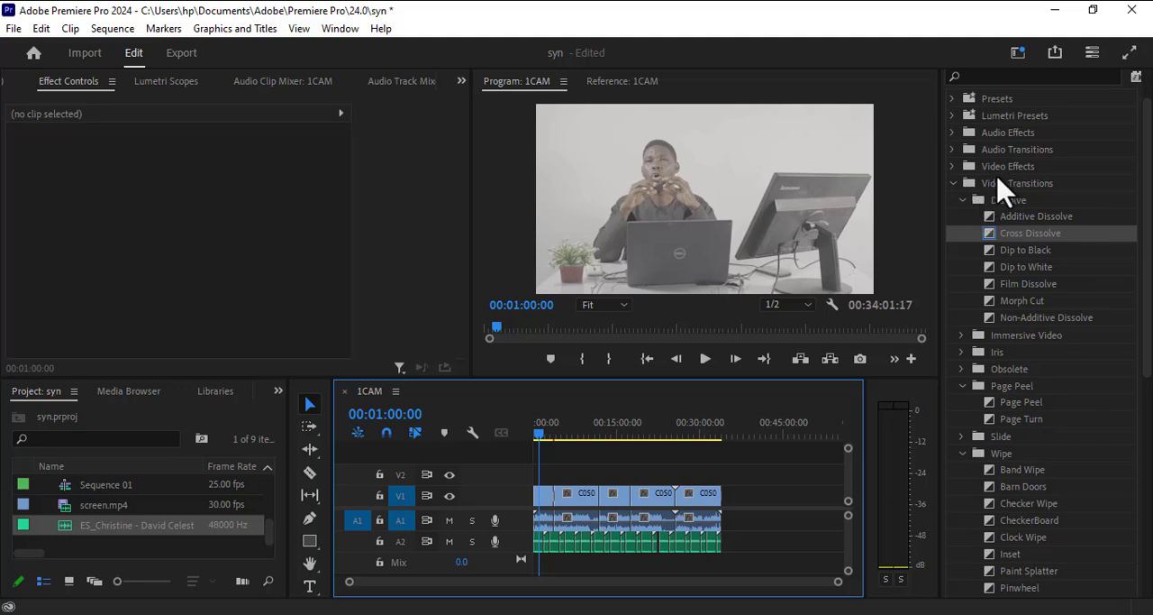
Apply the Exponential Fade audio transition to the end of the last music segment on A2 and the last audio clip on A1.
{"action": "scroll", "coordinate": [982, 243], "scroll_direction": "up", "scroll_amount": 1}
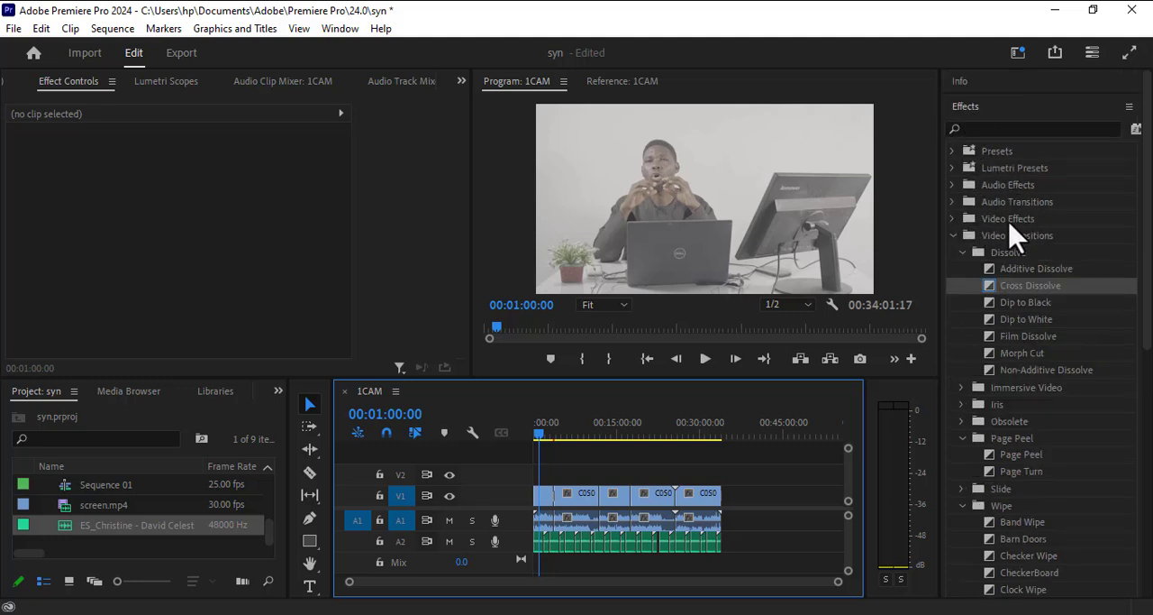
{"action": "left_click", "coordinate": [953, 200]}
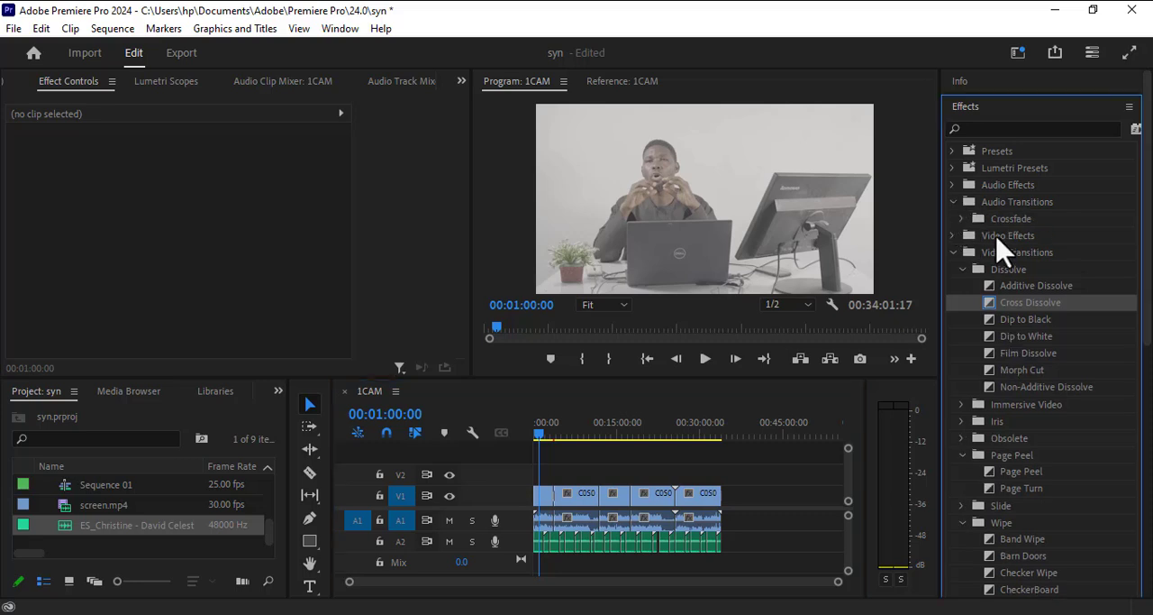
{"action": "left_click", "coordinate": [961, 219]}
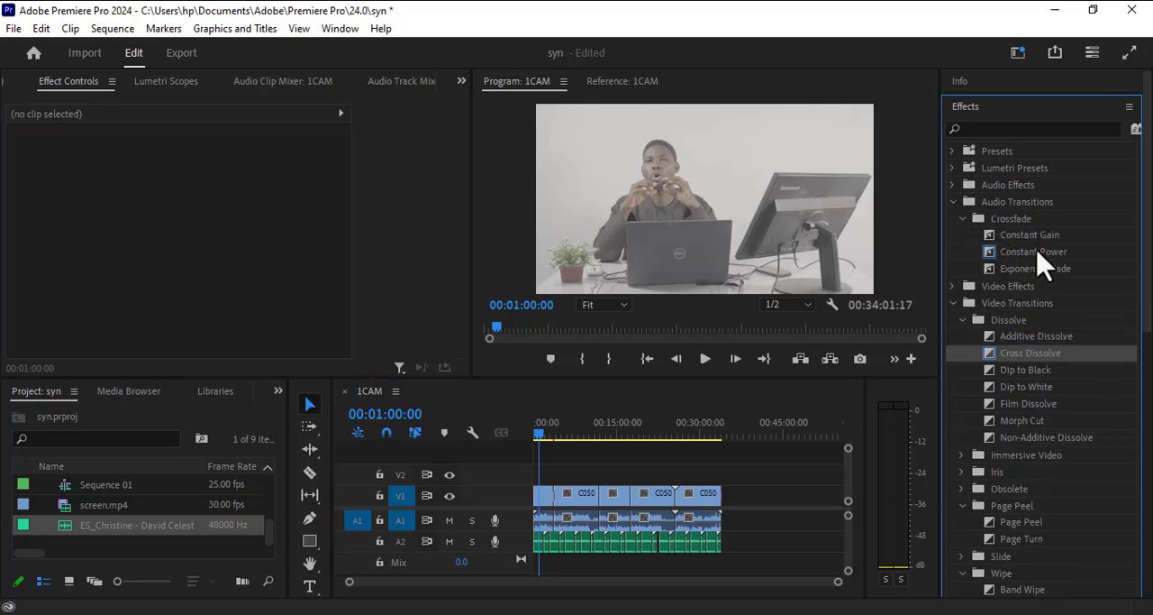
{"action": "left_click", "coordinate": [1045, 270]}
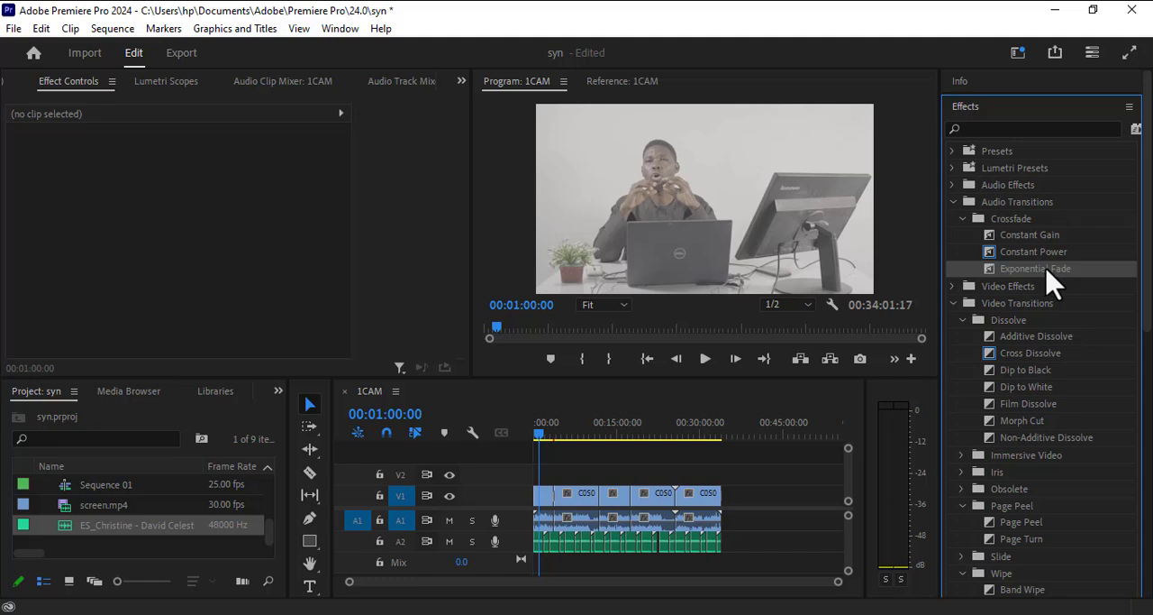
{"action": "left_click_drag", "start_coordinate": [1046, 271], "coordinate": [719, 538]}
{"action": "left_click_drag", "start_coordinate": [1022, 269], "coordinate": [718, 514]}
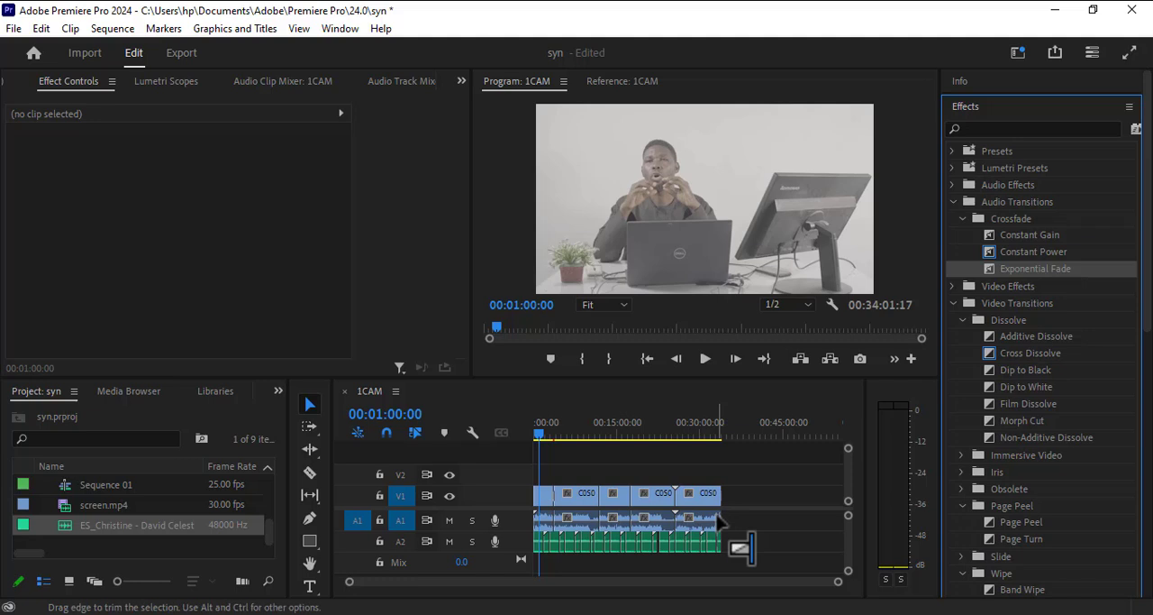